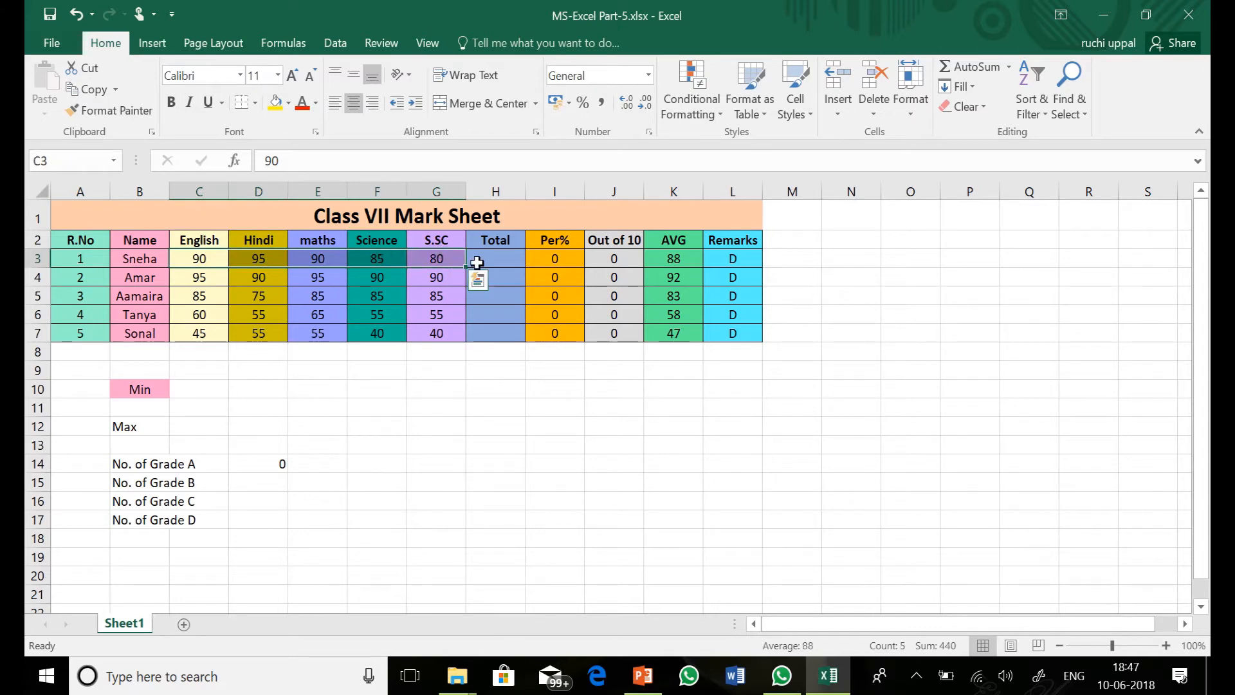
- Enter =SUM(C3:G3) in H3 to total the first student's five subject marks
left_click(478, 258)
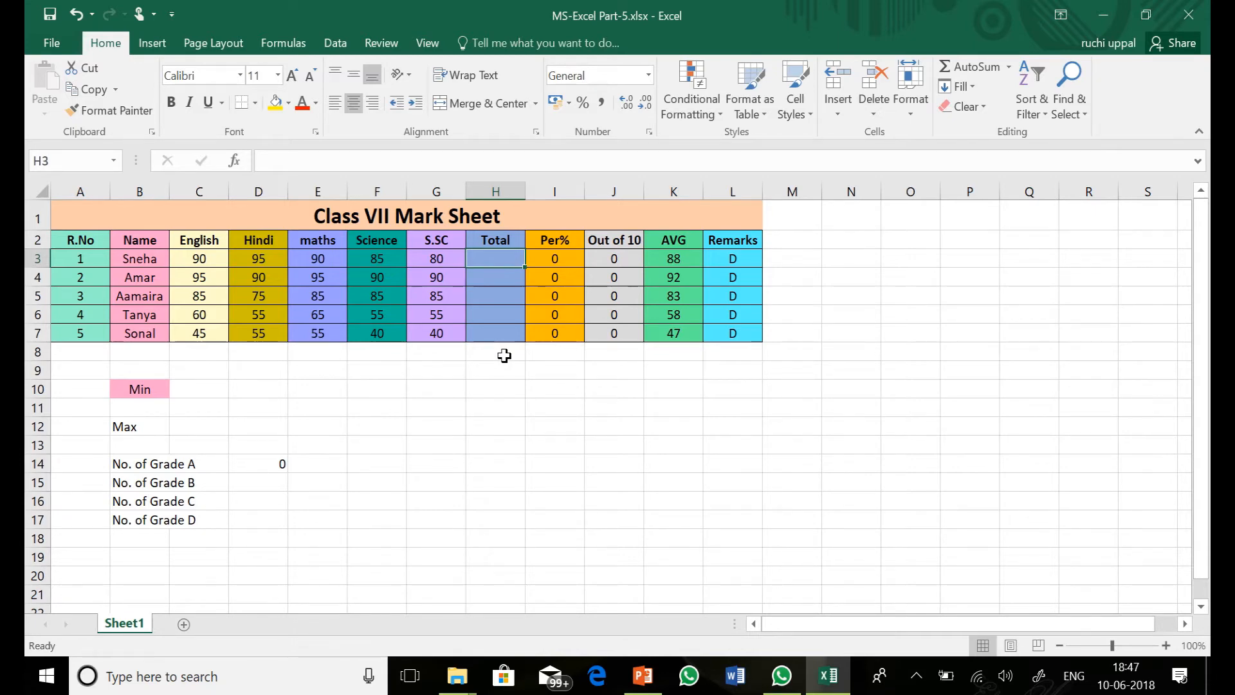
type("=")
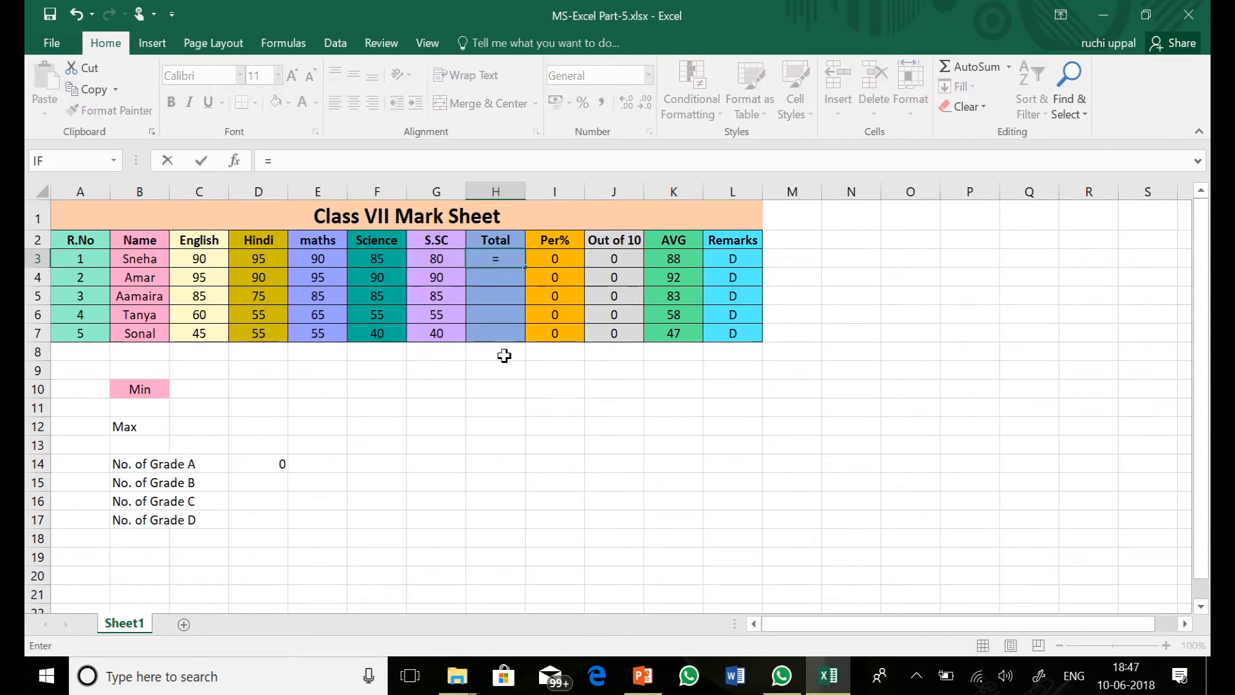
type("sum")
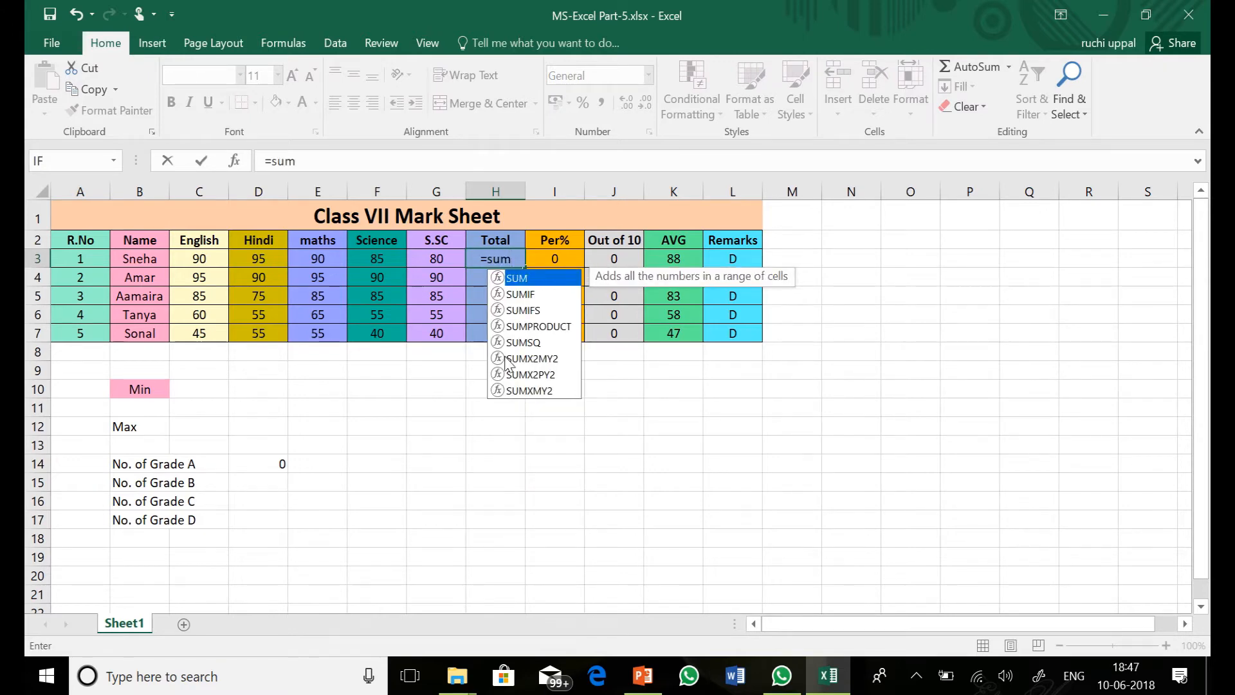
type("(")
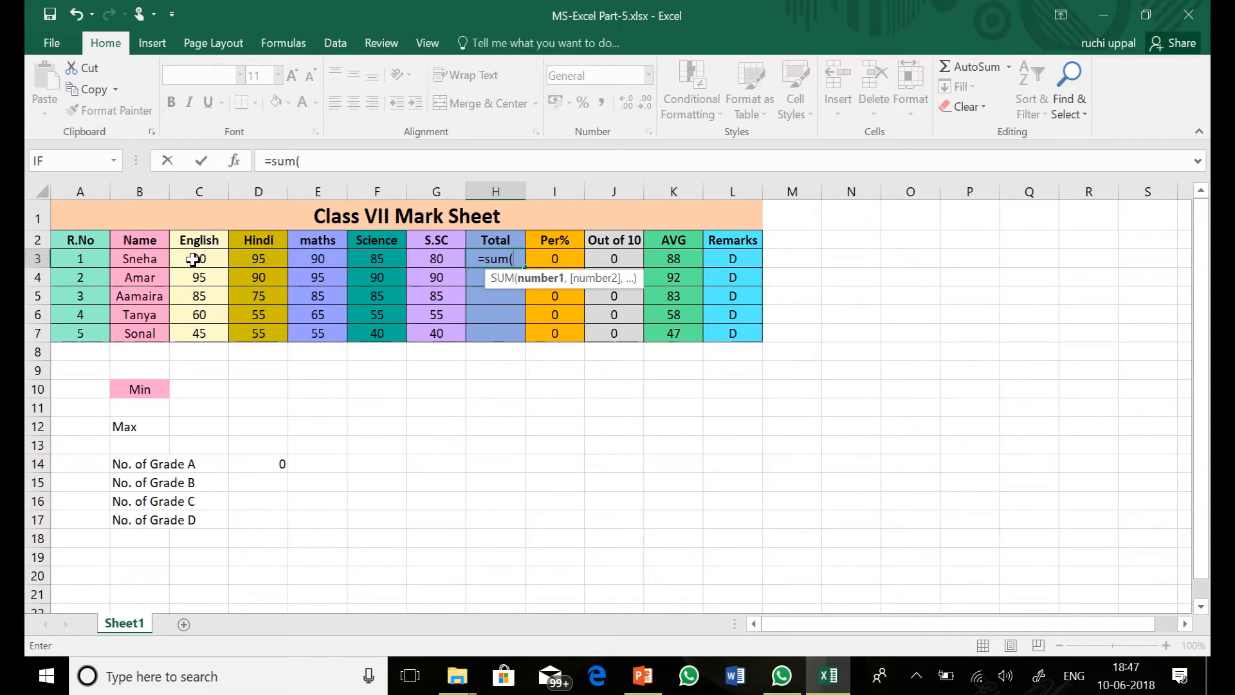
type("C3")
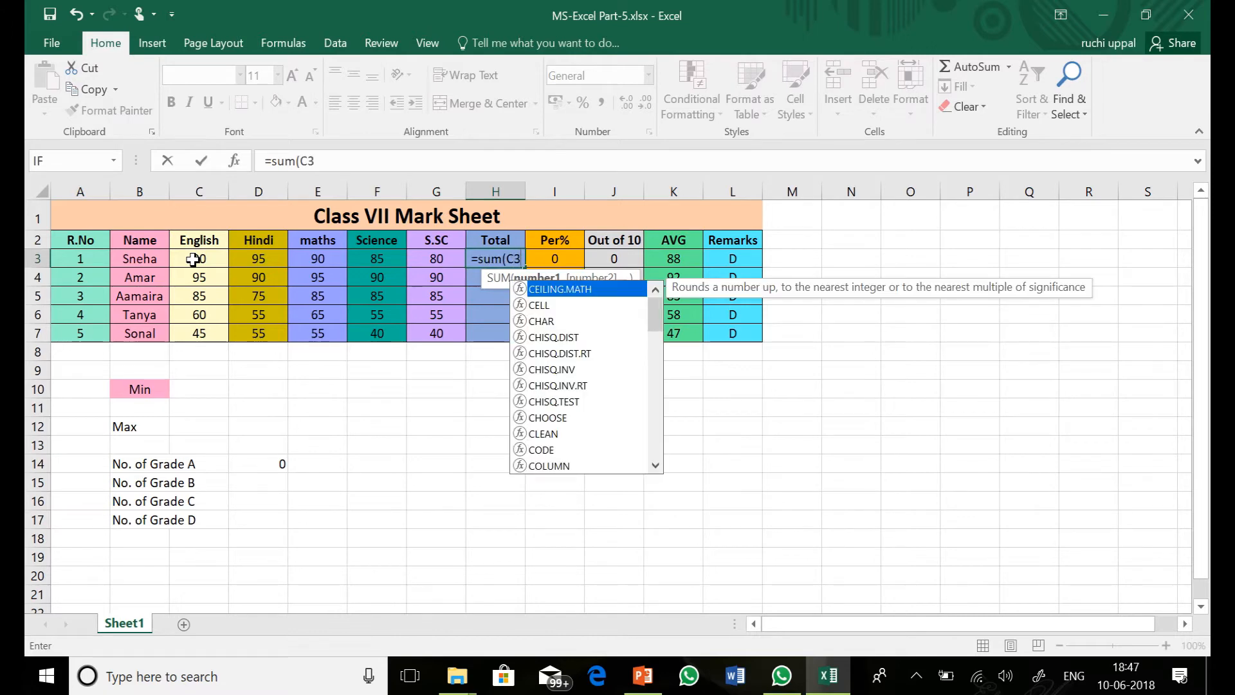
type(":")
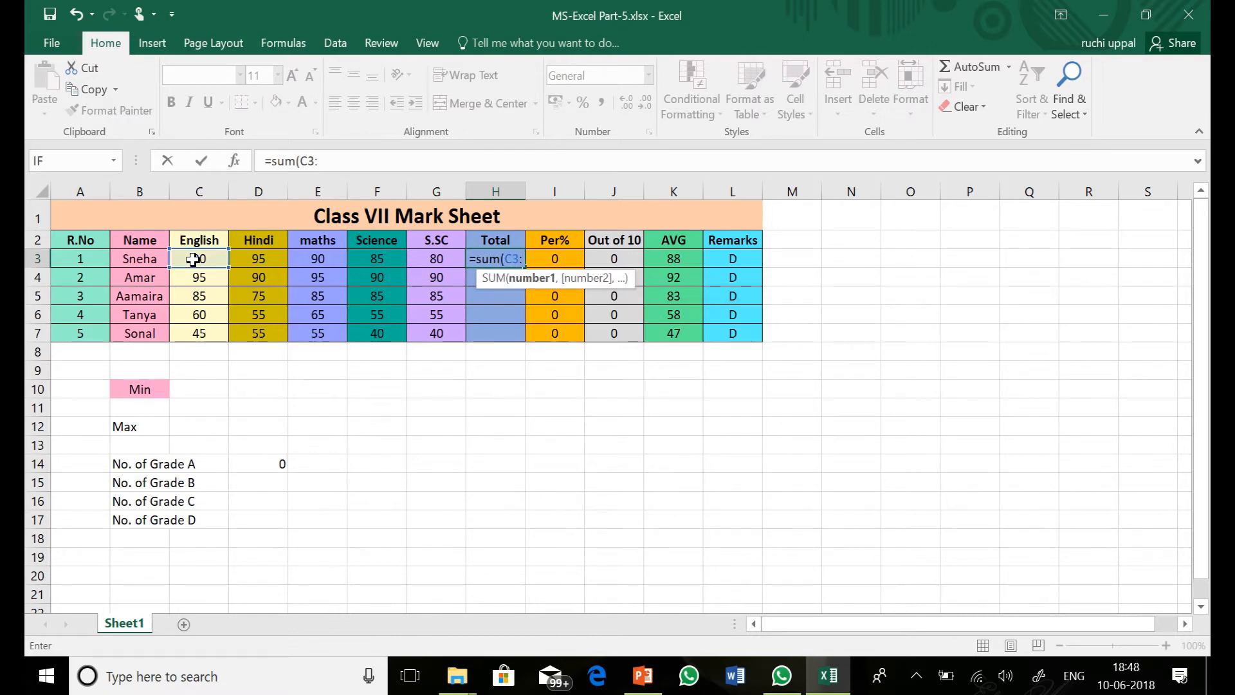
type("G3")
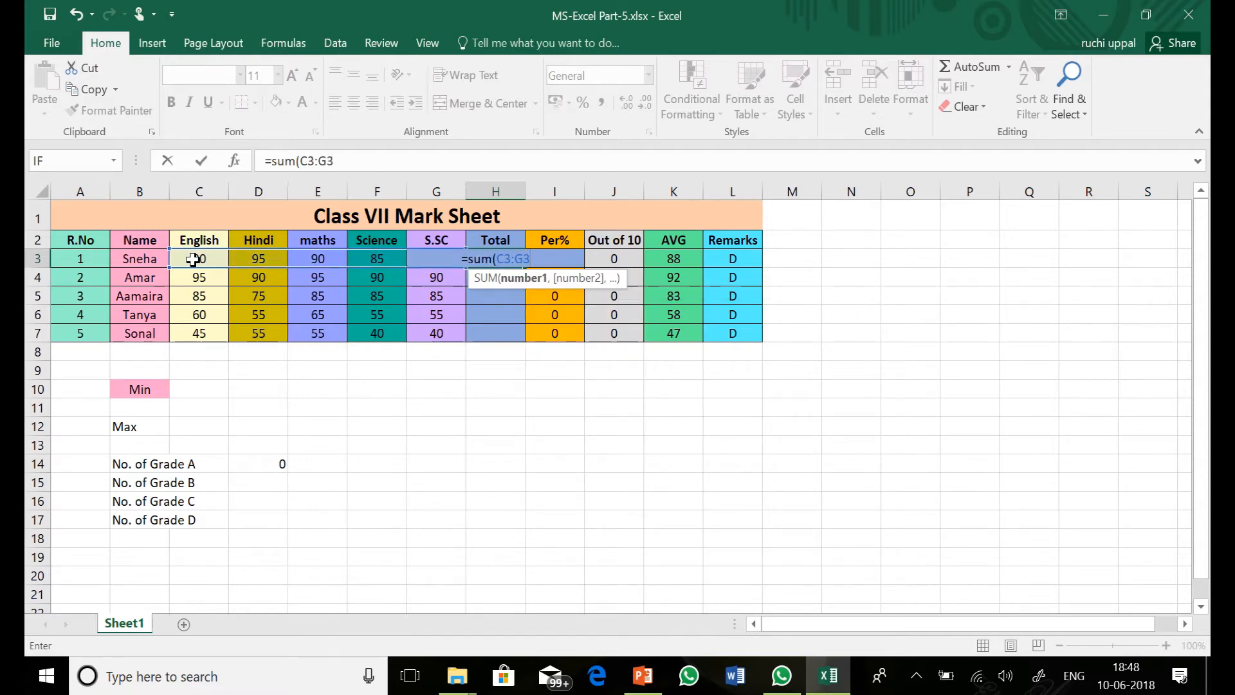
type(")")
key("Return")
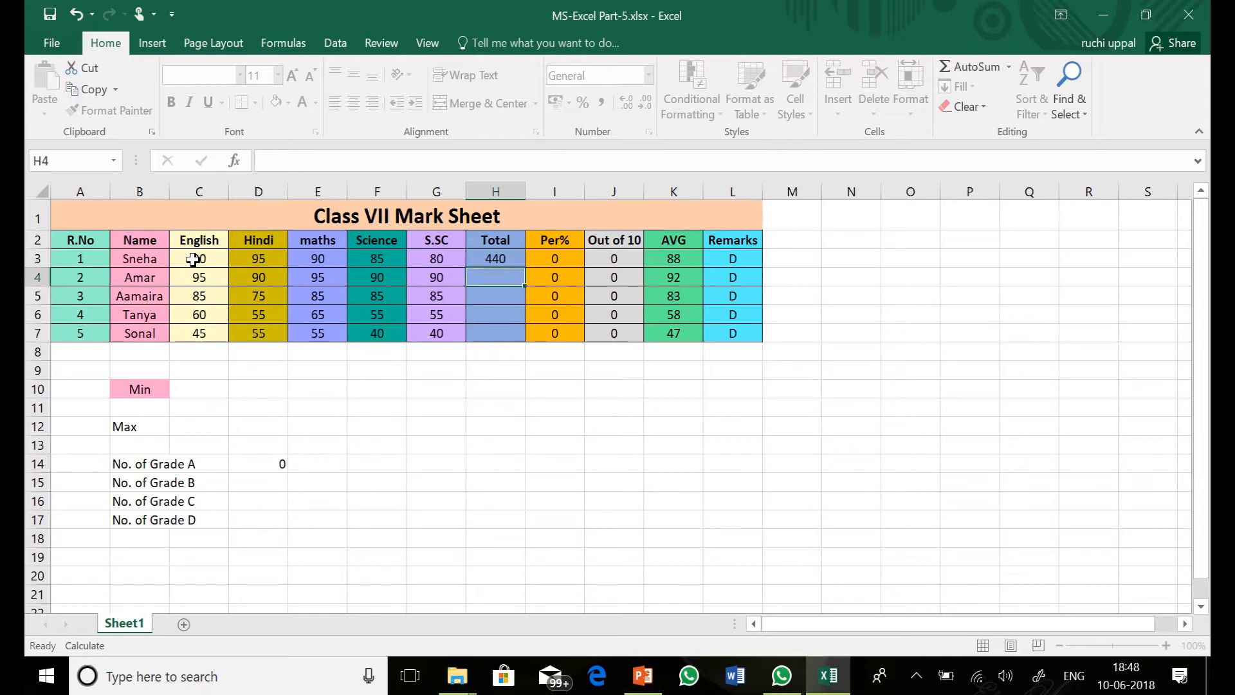
type("0")
key("BackSpace")
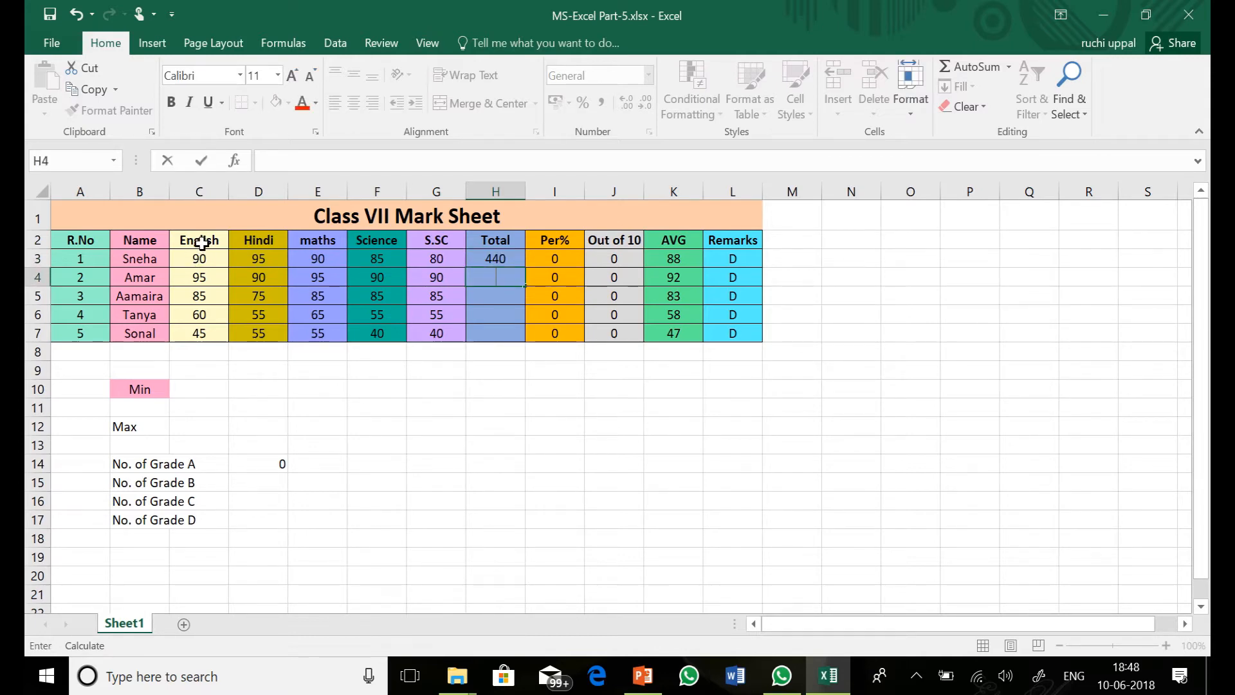
left_click(505, 258)
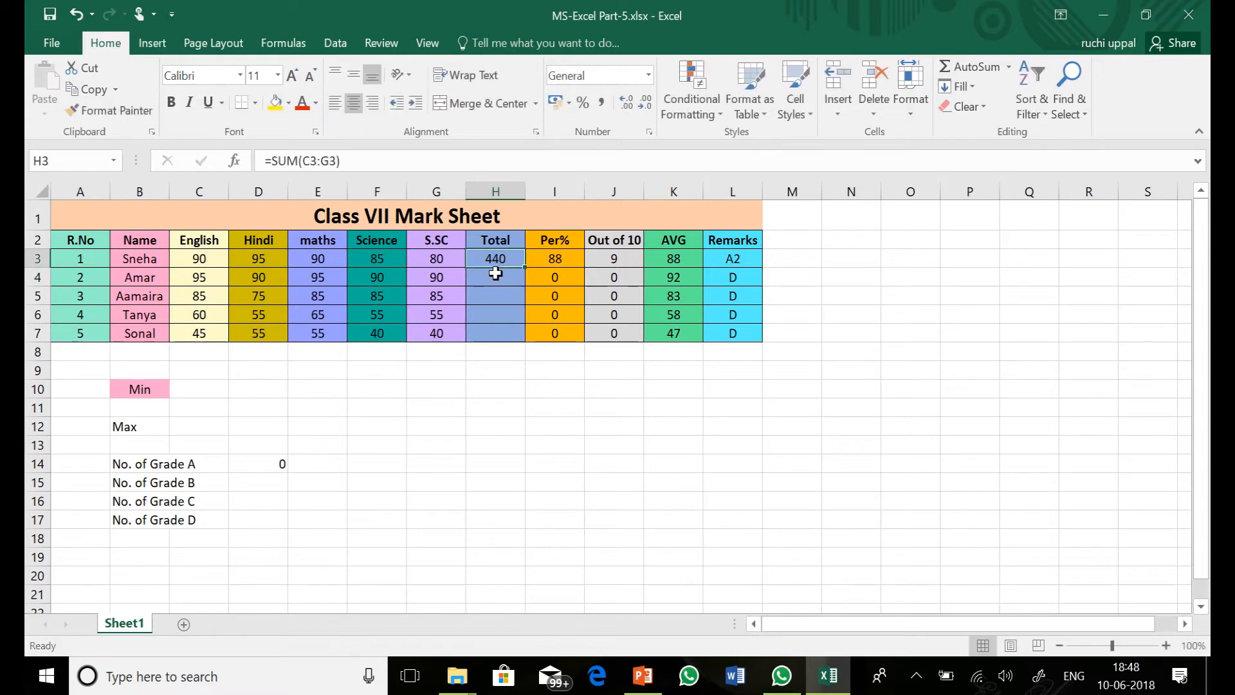
- Fill the Total formula from H3 down through H7 for the remaining students
left_click_drag(181, 254, 442, 254)
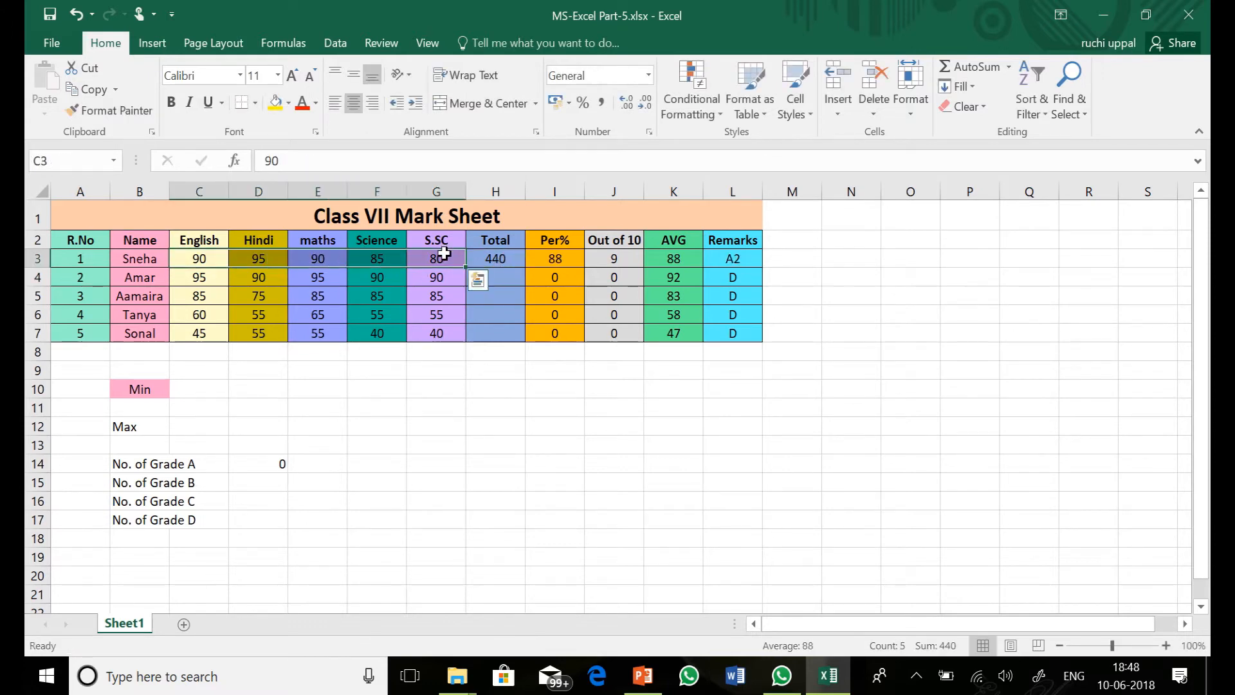
left_click(505, 256)
left_click(502, 275)
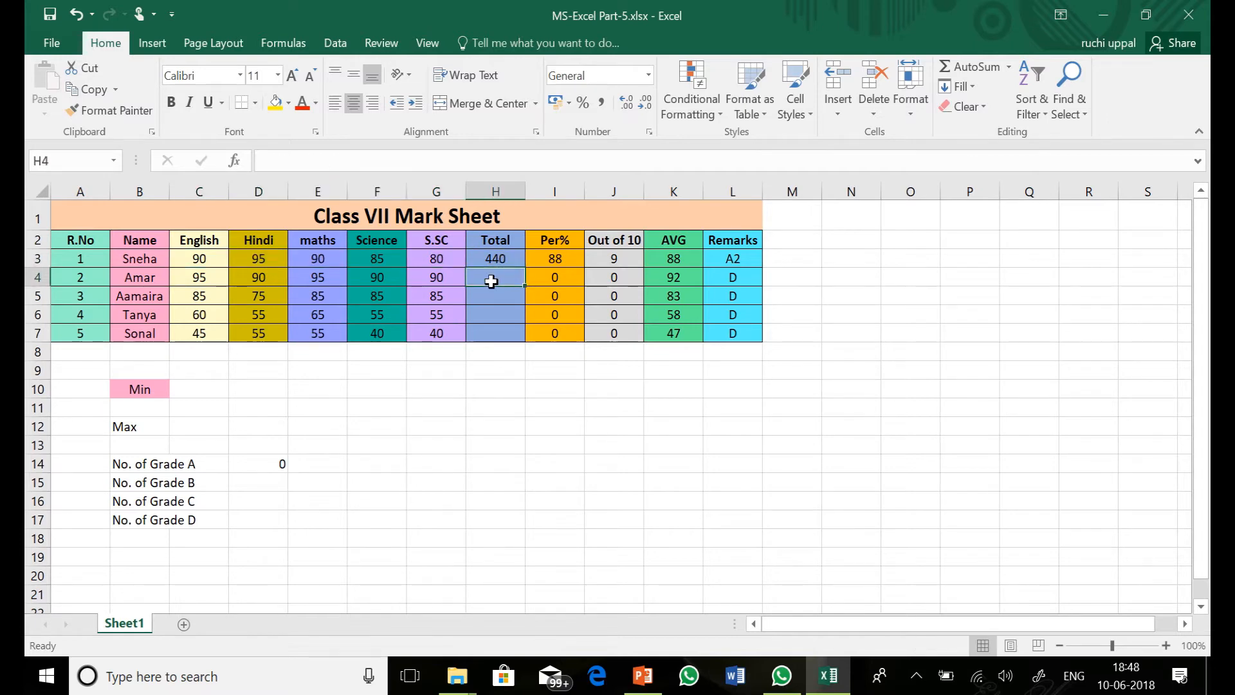
left_click(493, 295)
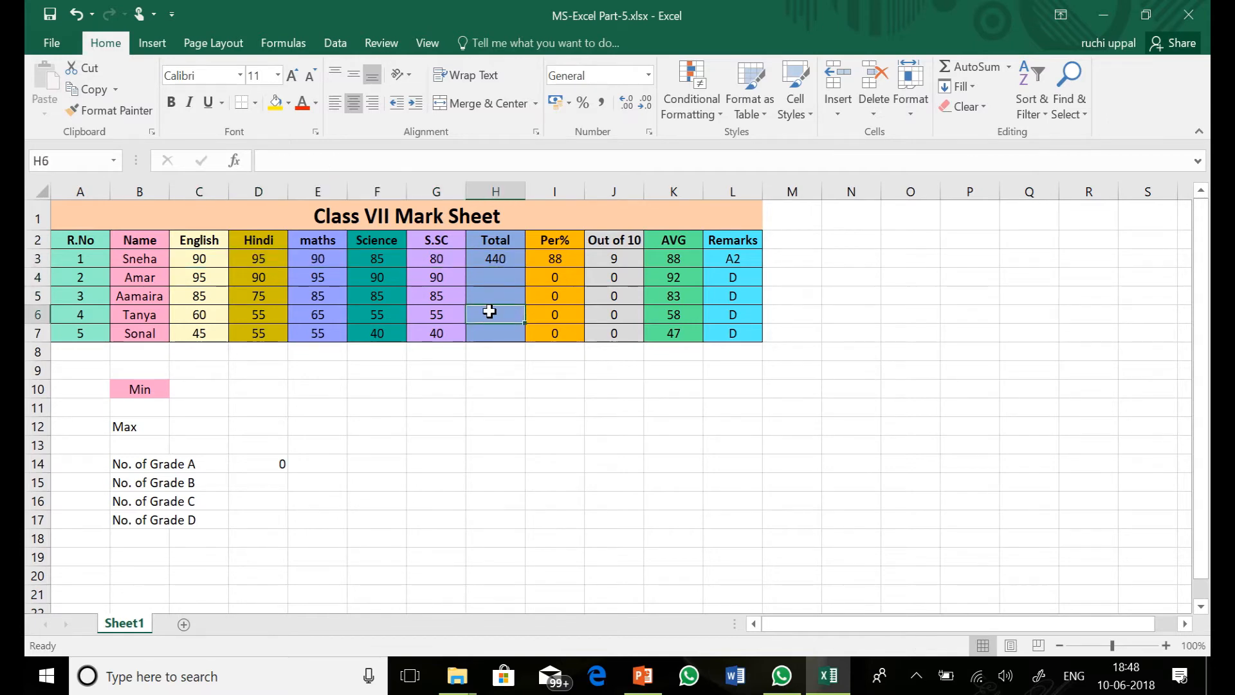
left_click(491, 261)
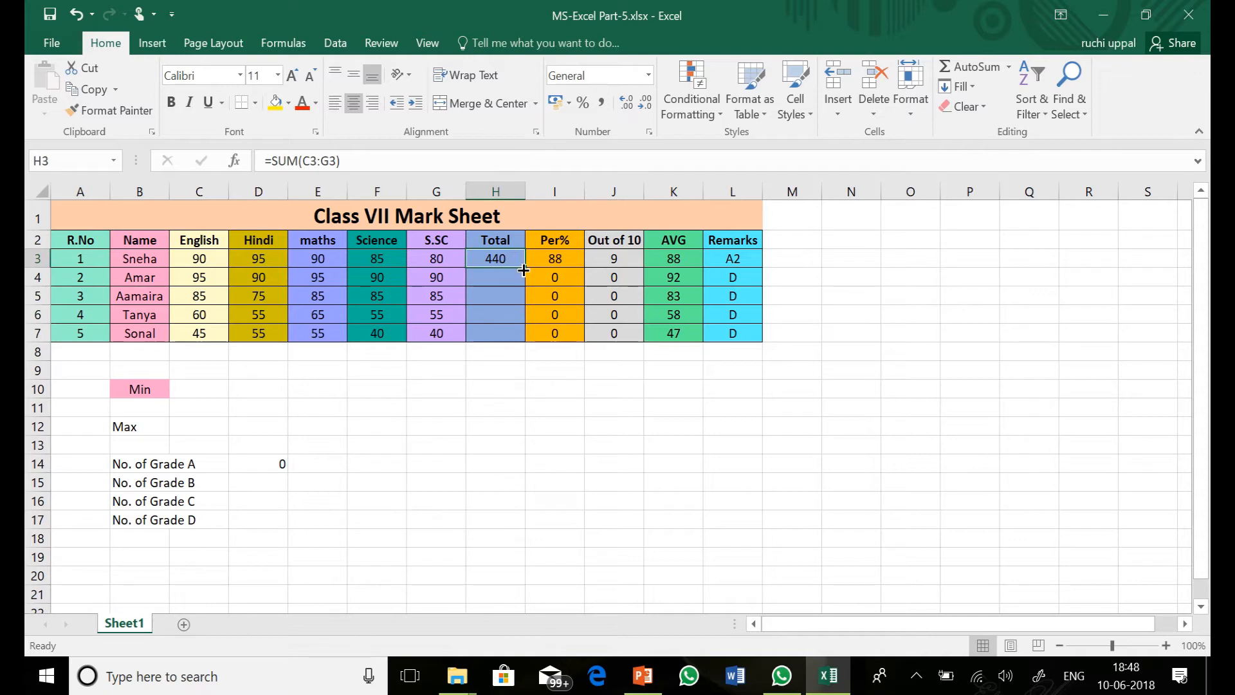
left_click_drag(524, 268, 515, 335)
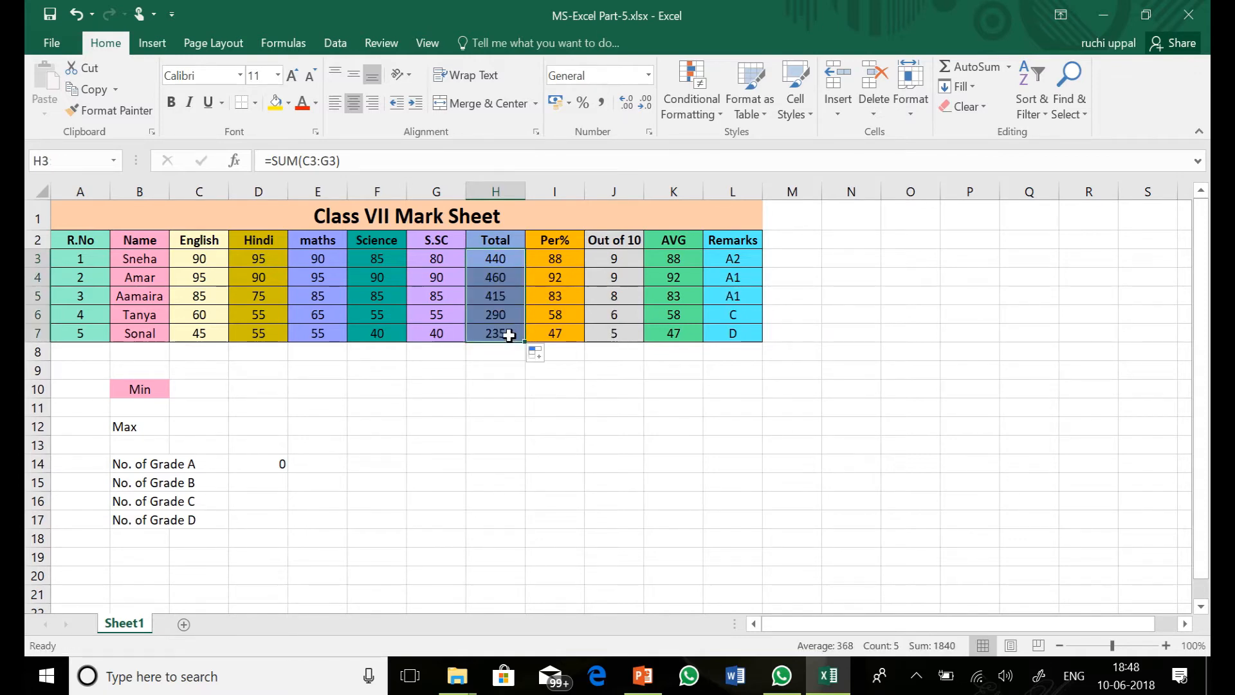
- Check the formula of each student's total in cells H3 to H7
left_click(495, 256)
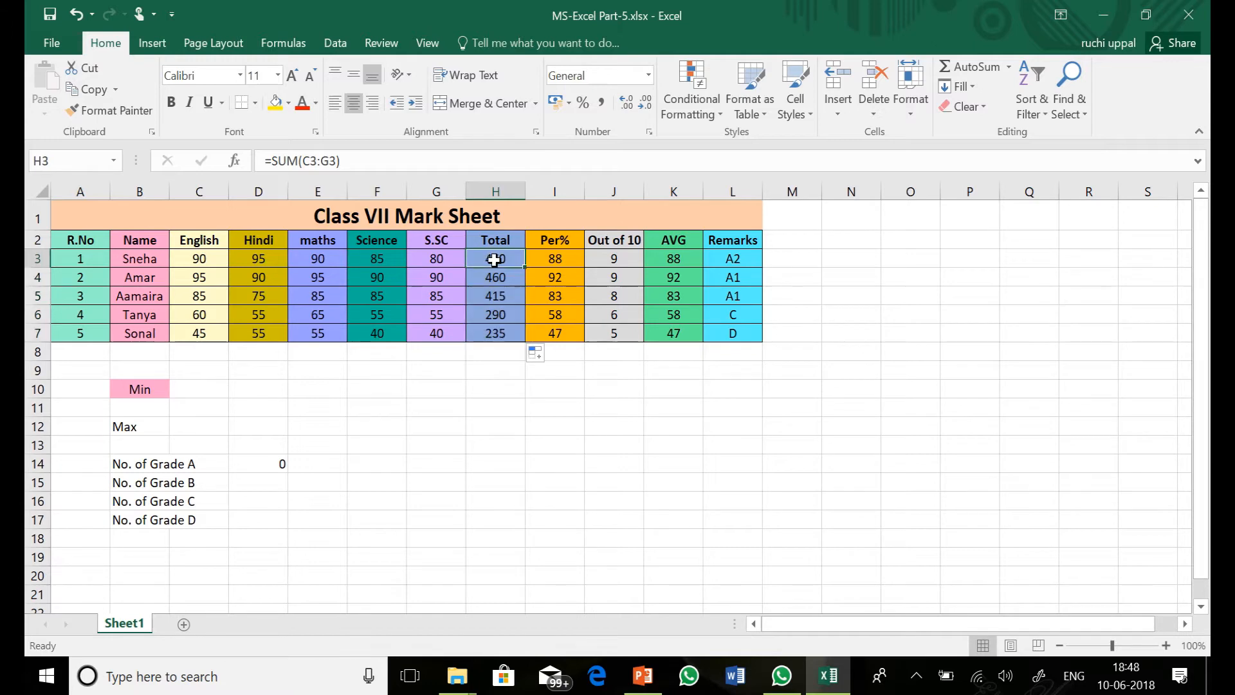
left_click(496, 280)
left_click(490, 297)
left_click(488, 311)
left_click(489, 329)
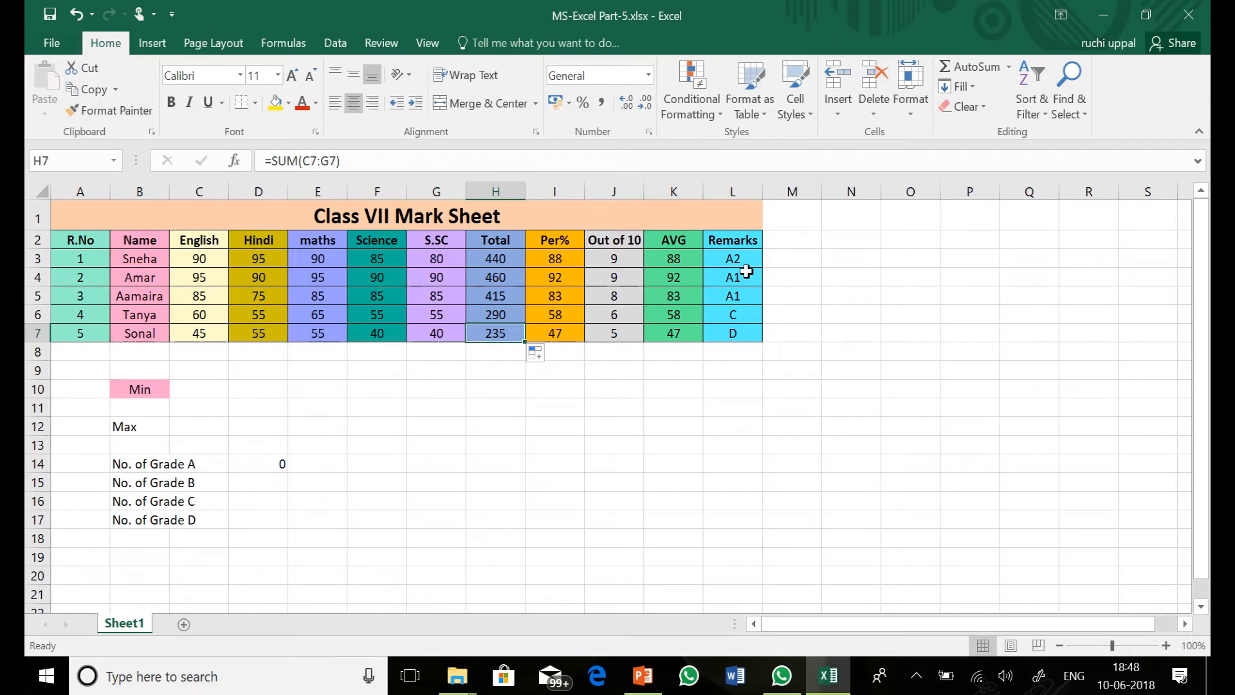
- Clear the existing averages from the AVG column, cells K3 to K7
left_click(670, 261)
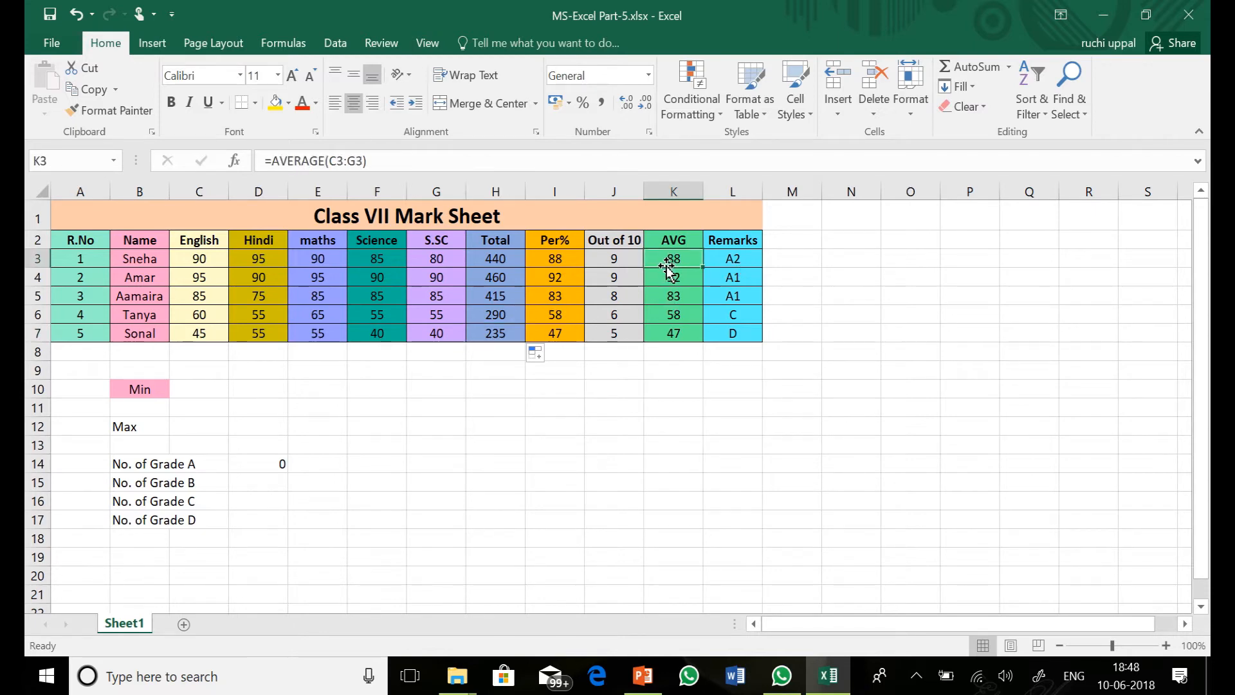
left_click_drag(668, 260, 669, 333)
key("Delete")
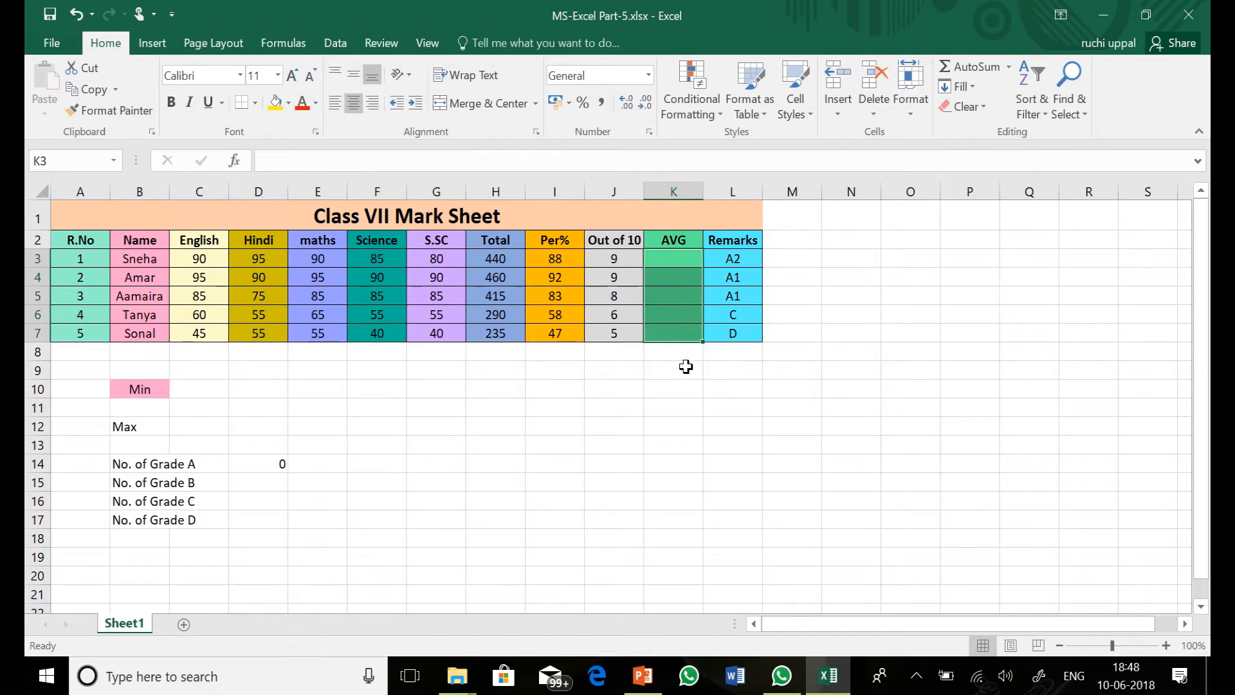
- Enter =AVERAGE(C3:G3) in K3 and fill the formula down through K7
left_click(662, 265)
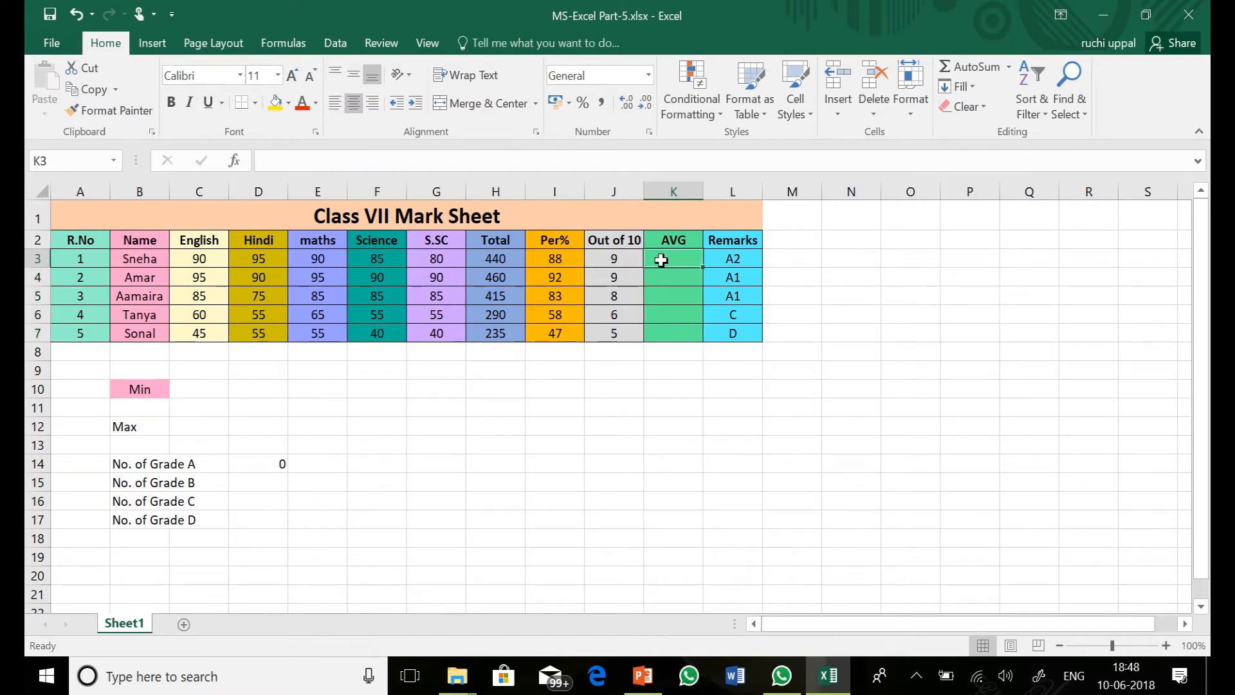
type("=Av")
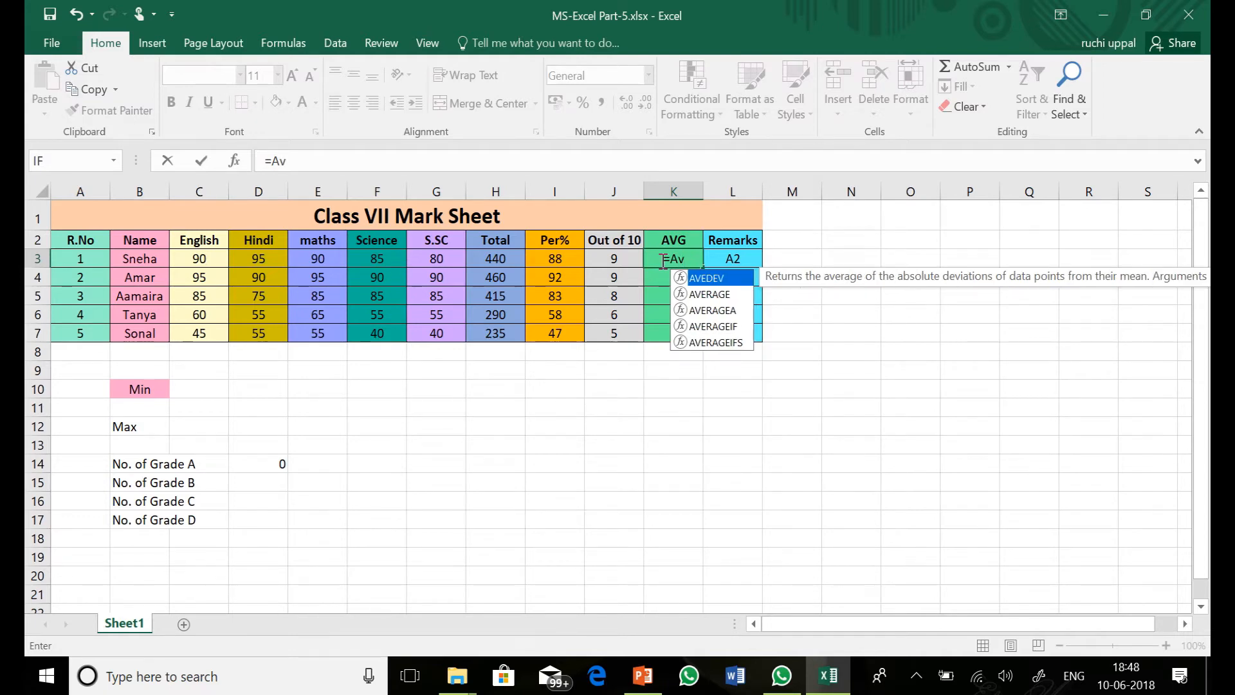
type("wrage")
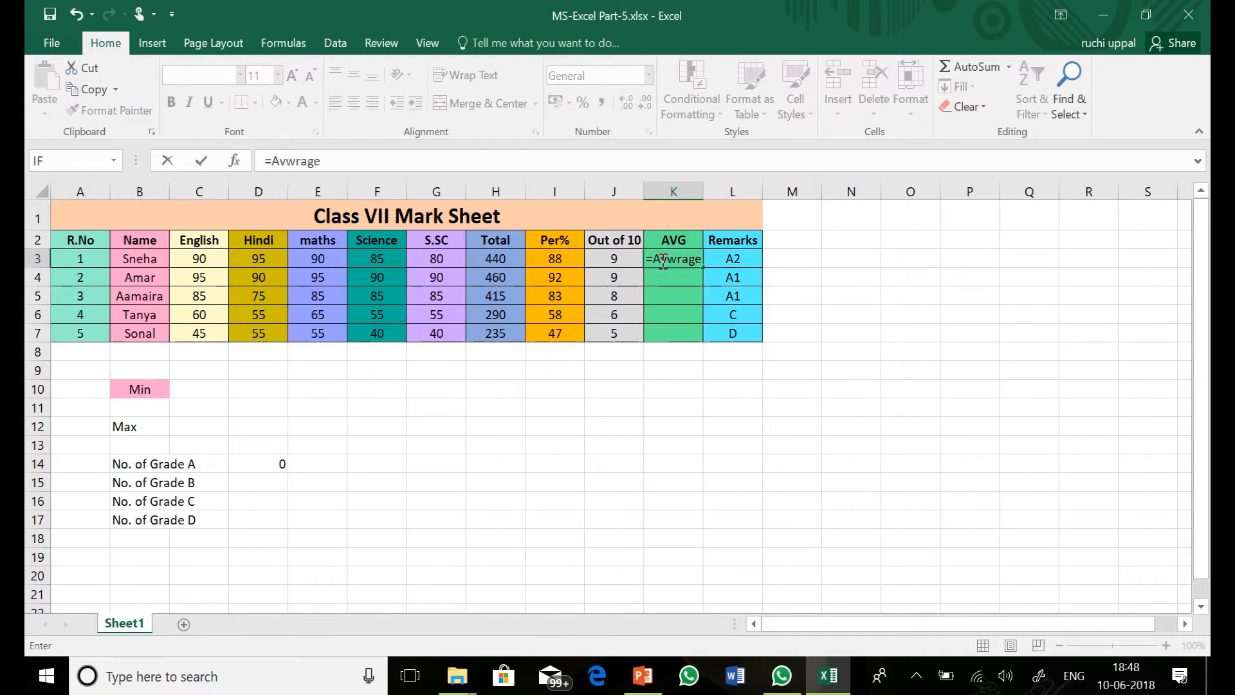
key("BackSpace")
key("BackSpace")
key("BackSpace")
key("BackSpace")
key("BackSpace")
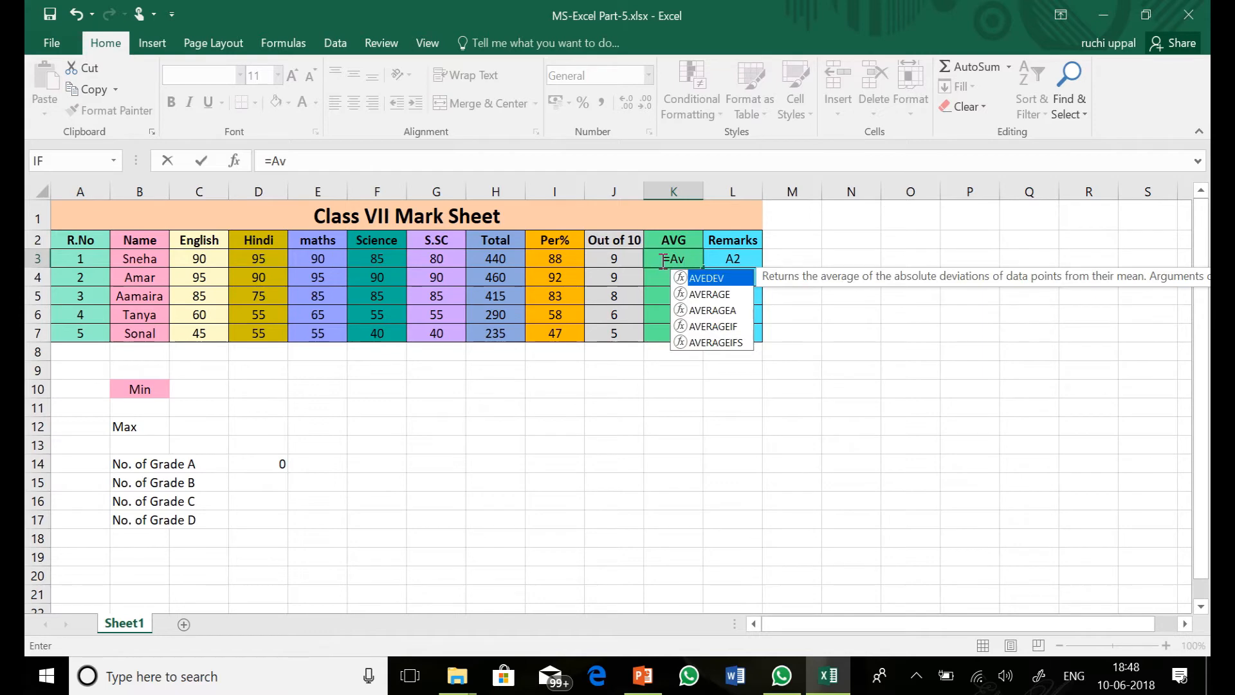
type("erage")
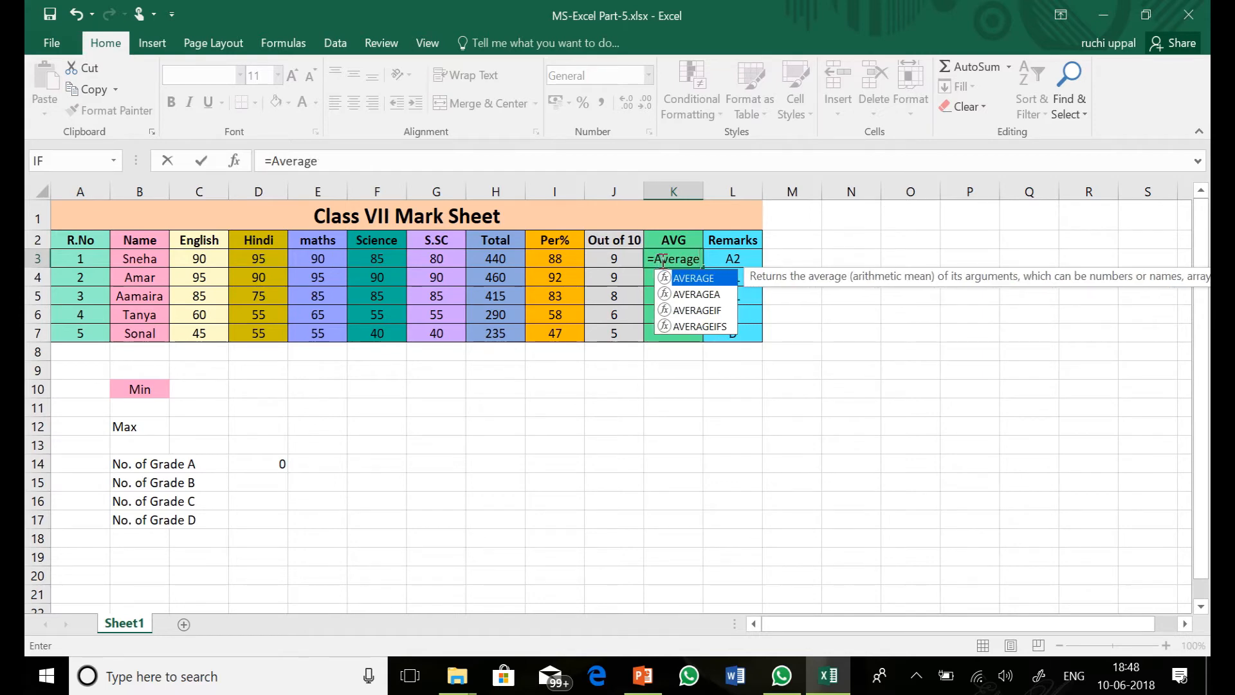
type("(")
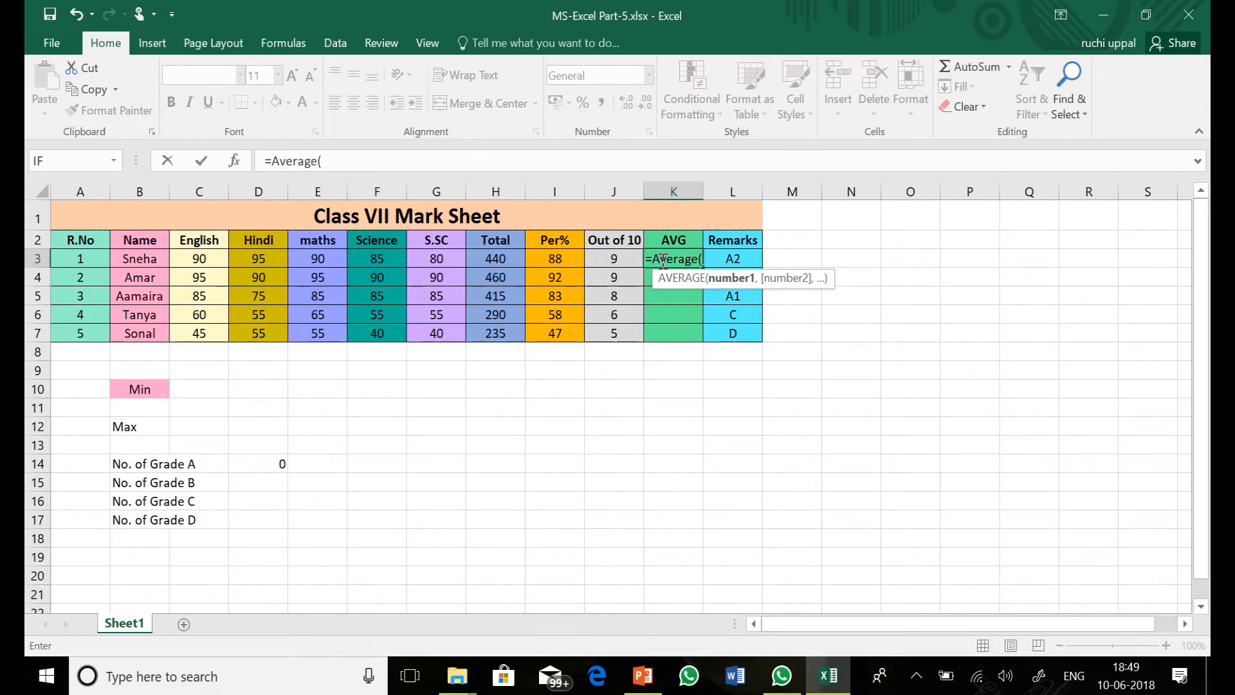
type("C3:")
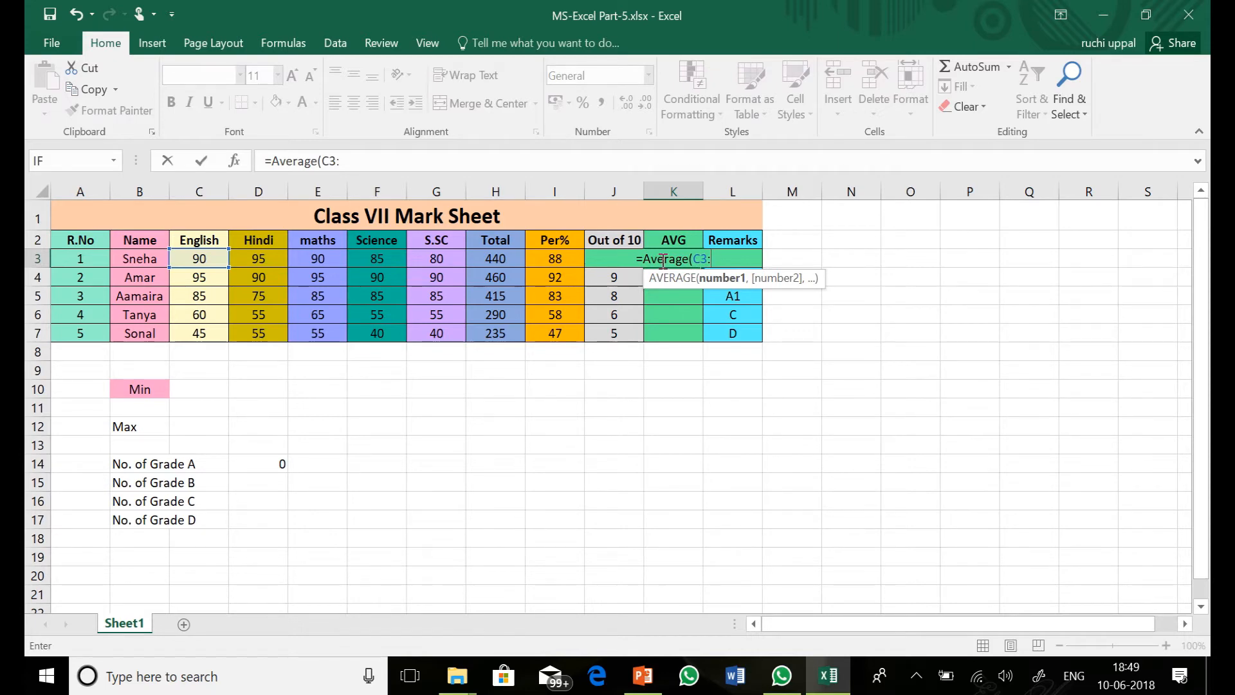
type("G3)")
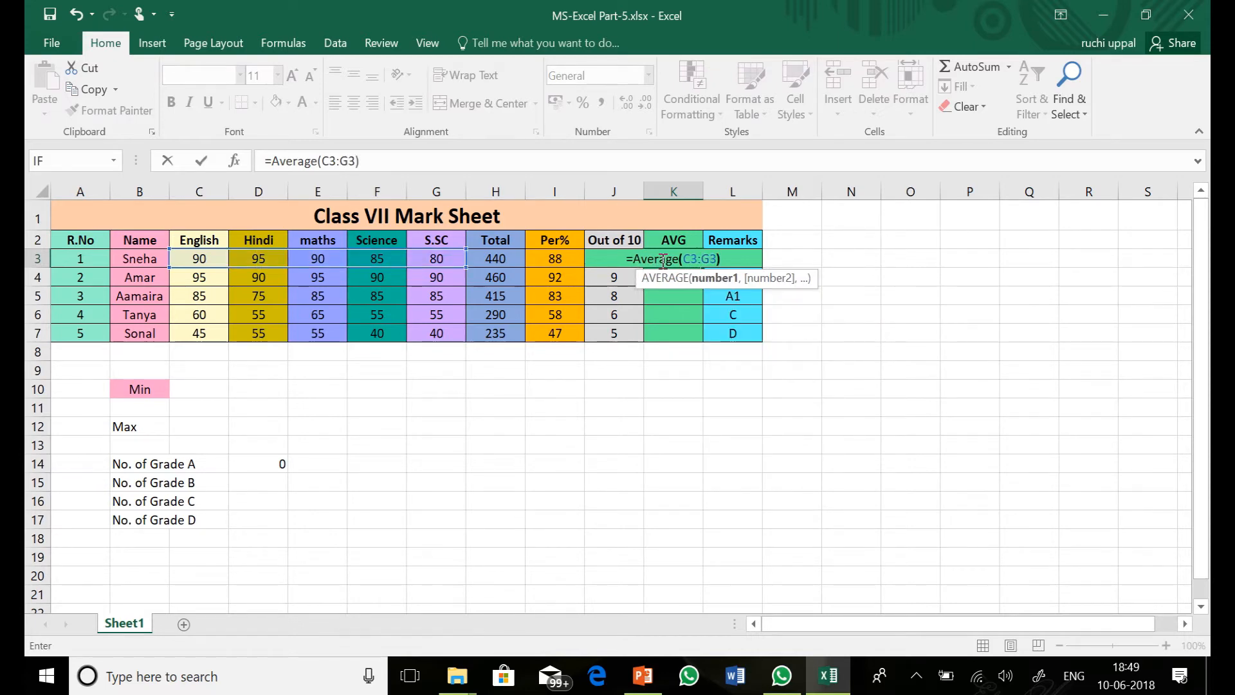
key("Return")
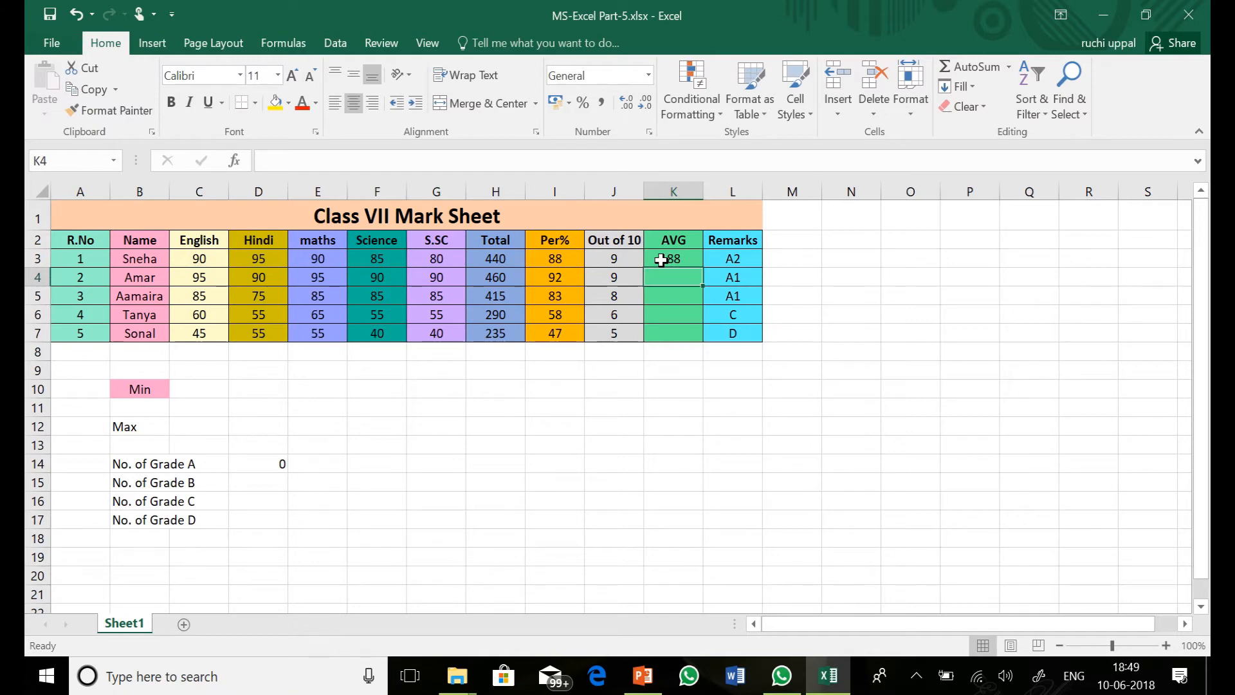
left_click(668, 259)
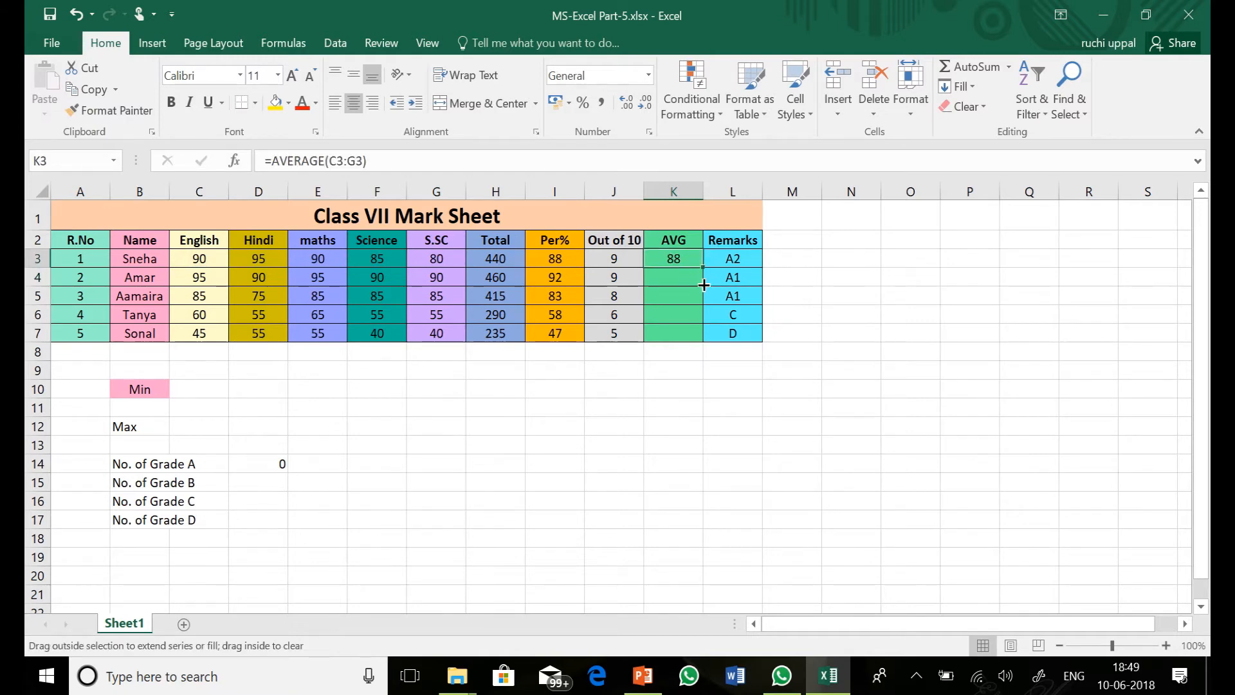
left_click_drag(704, 285, 700, 341)
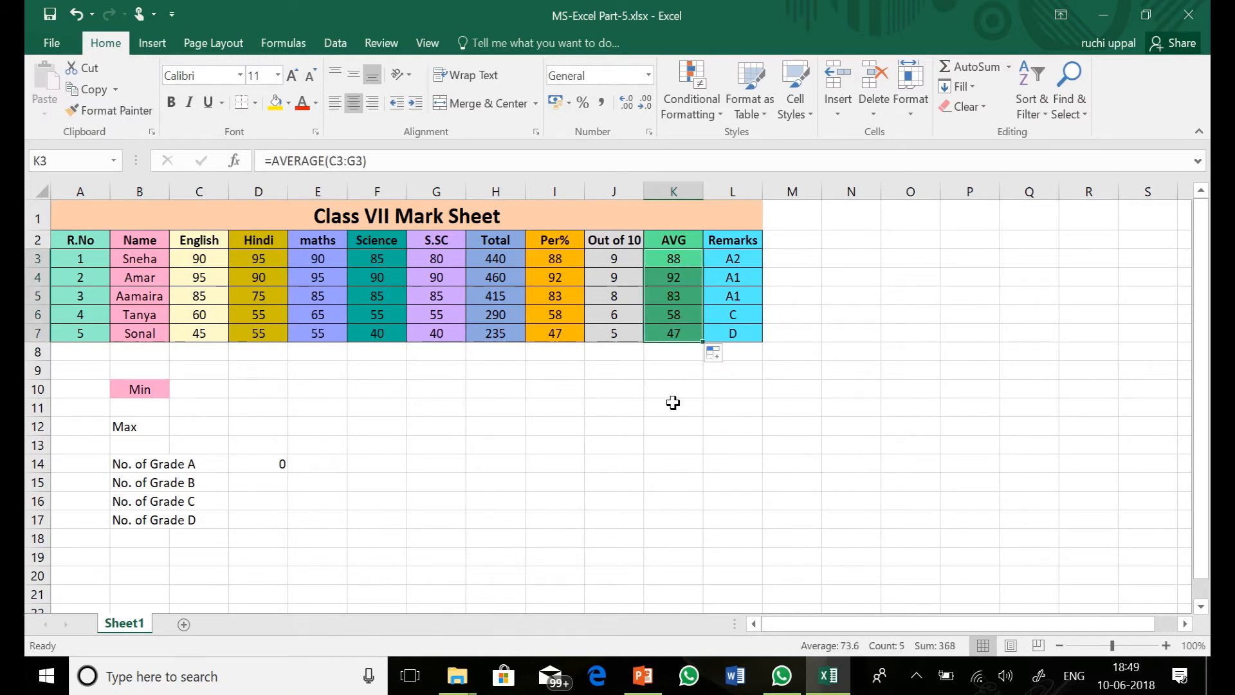
- Examine the formulas in the Out of 10, Per% and No. of Grade A cells, and the first student's row from C3 to I3
left_click(618, 260)
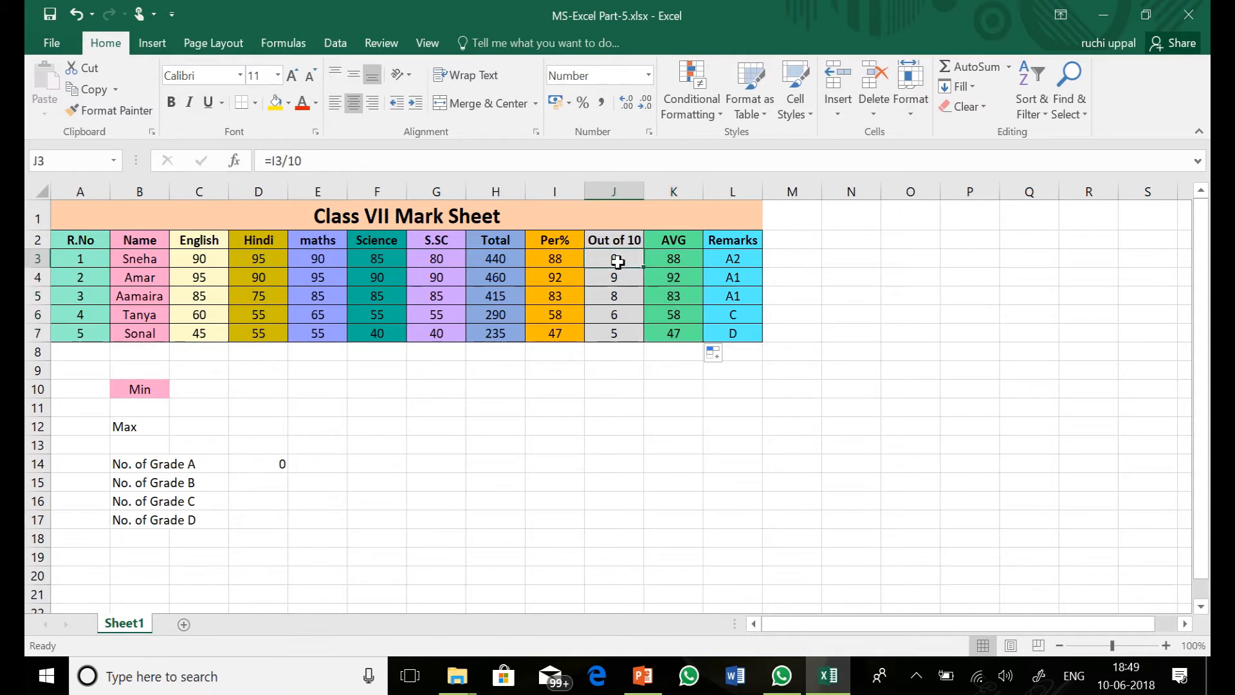
left_click(569, 258)
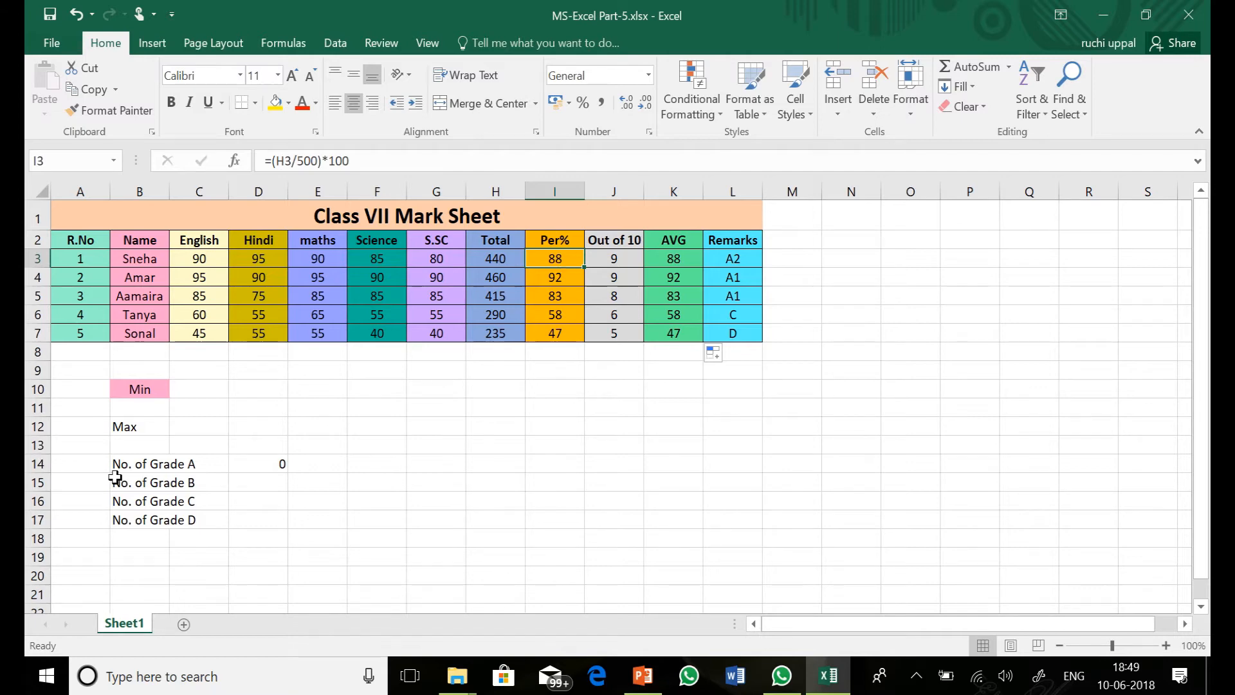
left_click(149, 464)
left_click(270, 465)
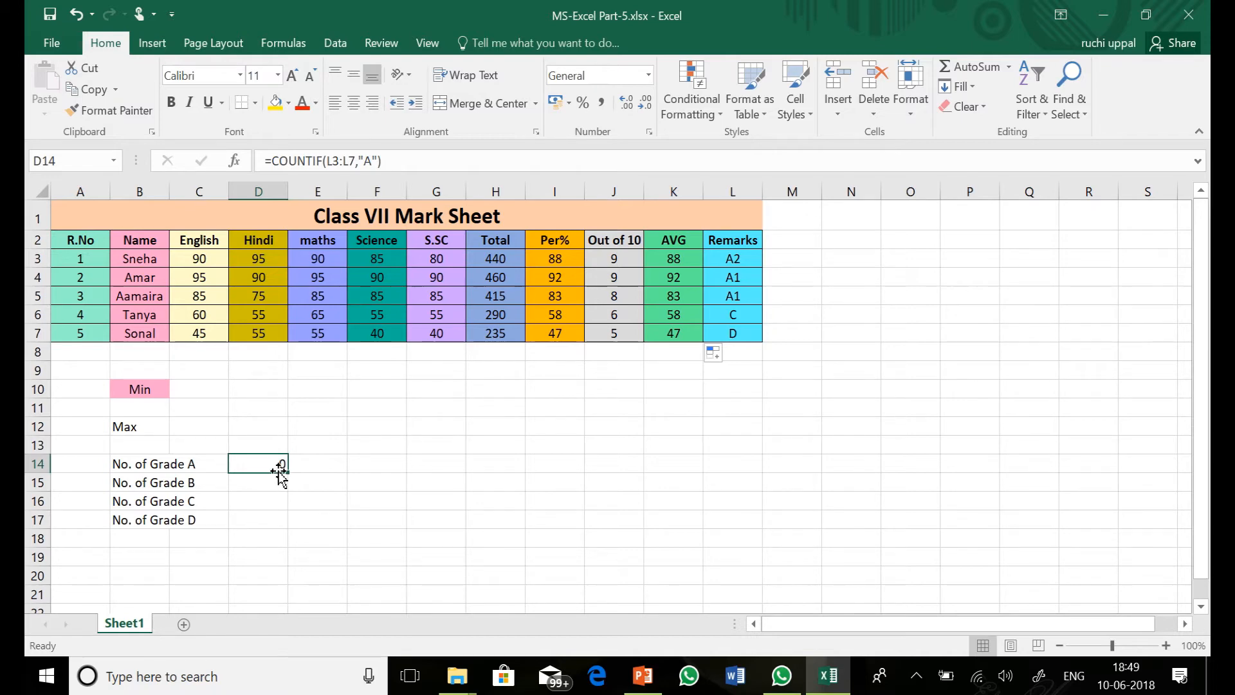
left_click(196, 260)
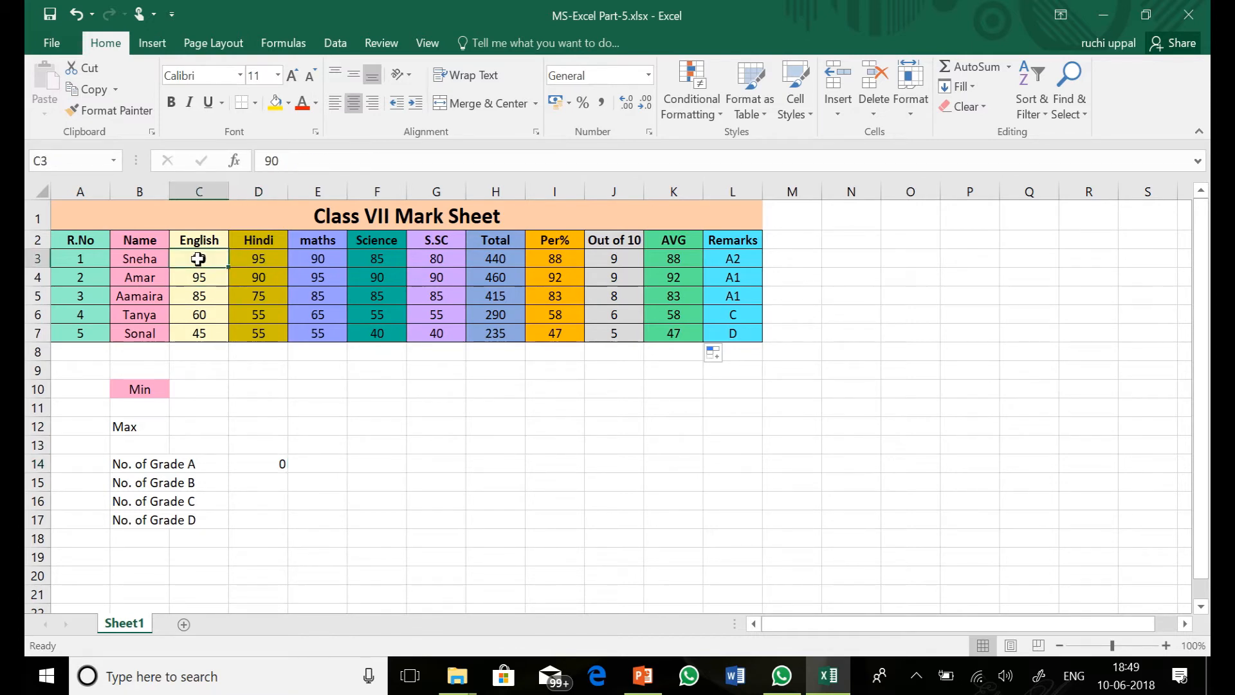
left_click_drag(201, 256, 565, 250)
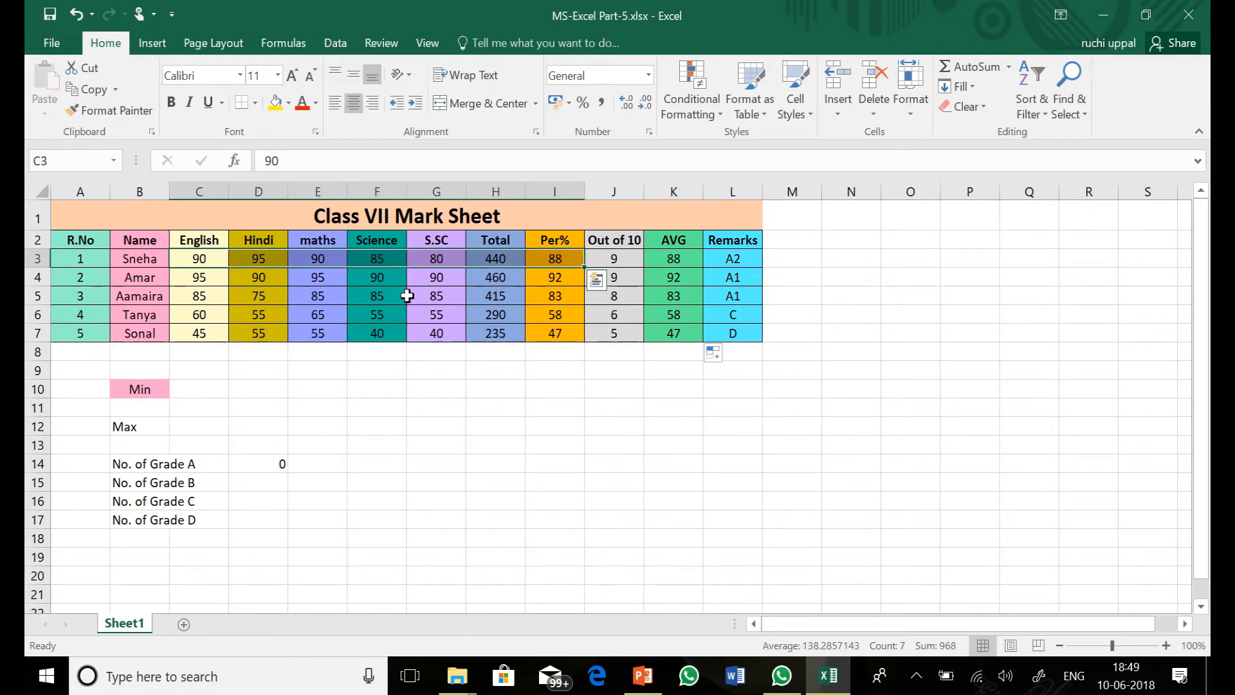
- Count the first student's subject marks with =COUNT(C3:G3) in cell B9, and clear the cell again
left_click(150, 366)
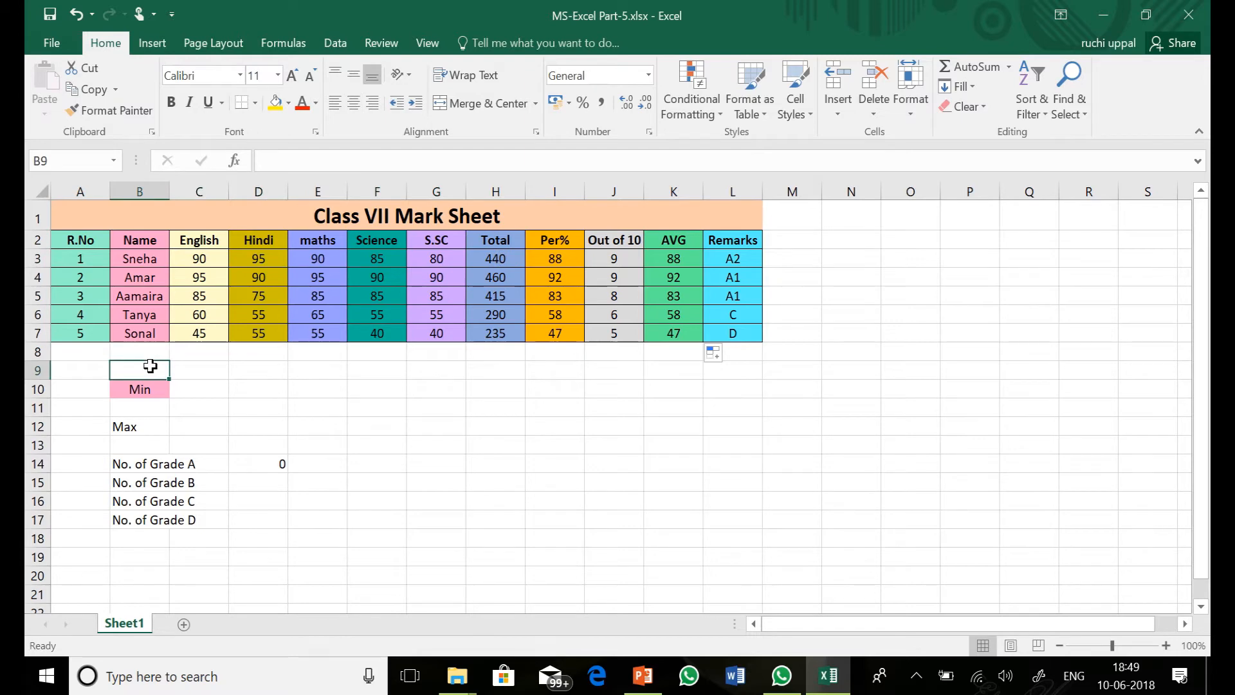
type("=")
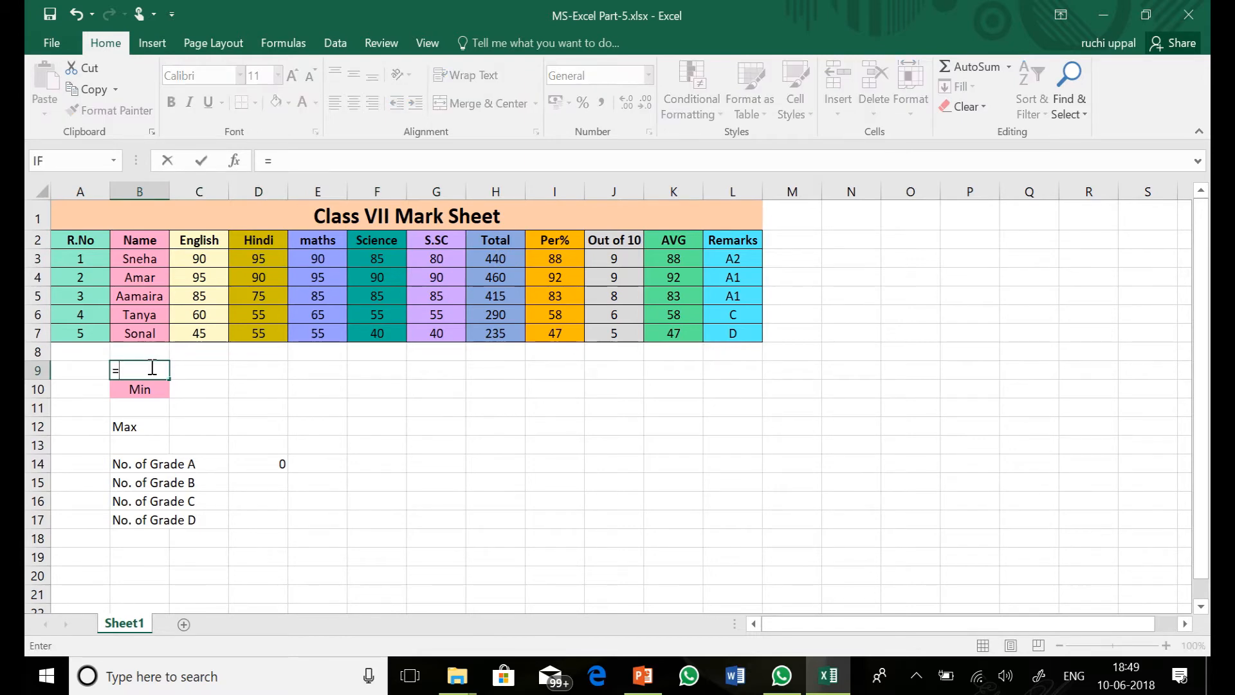
type("count")
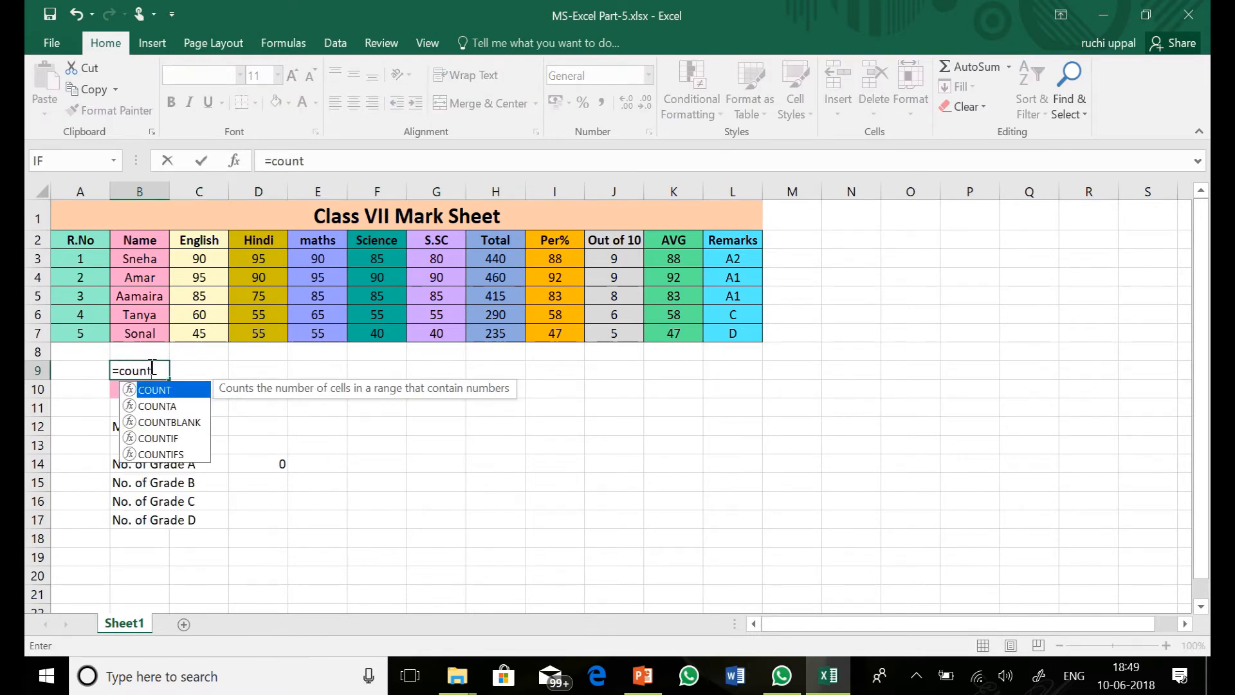
type("(")
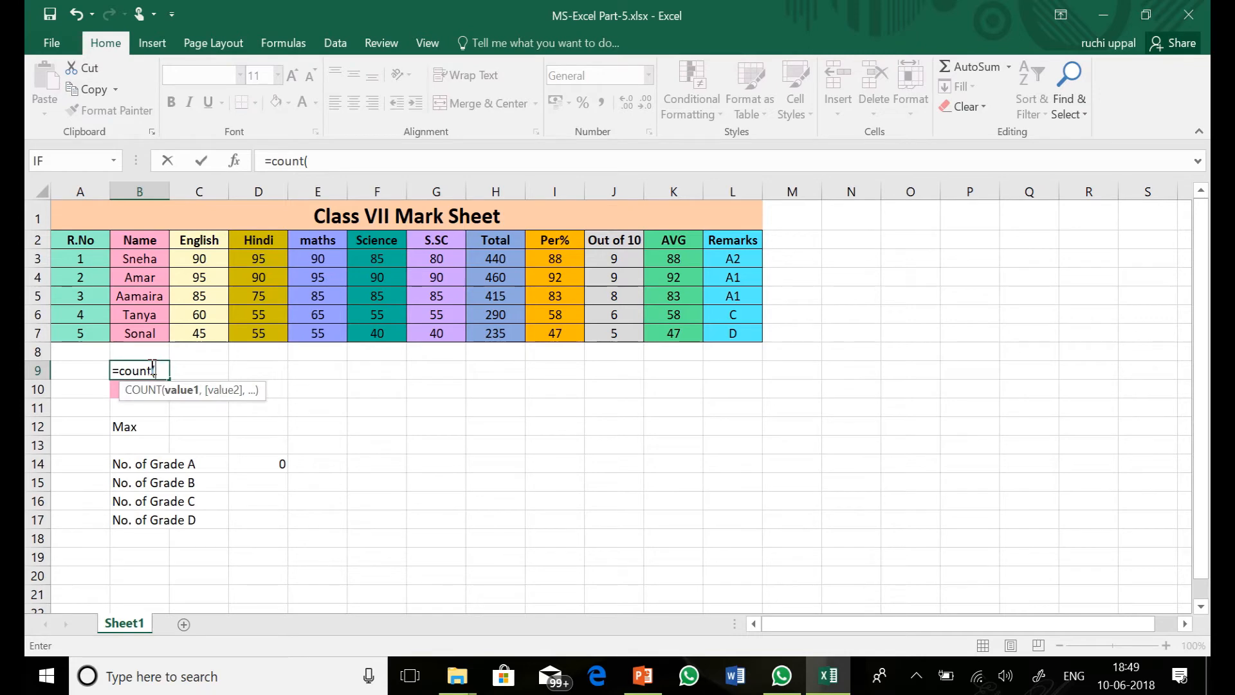
type("c3:")
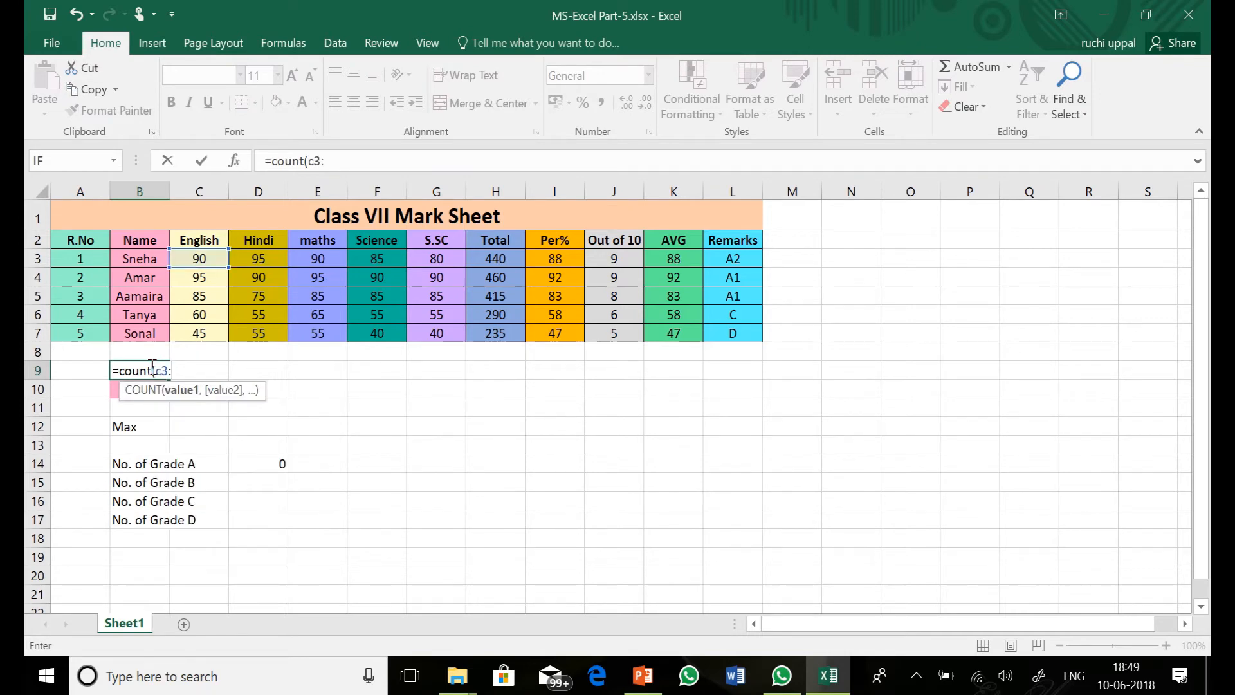
type("g3)")
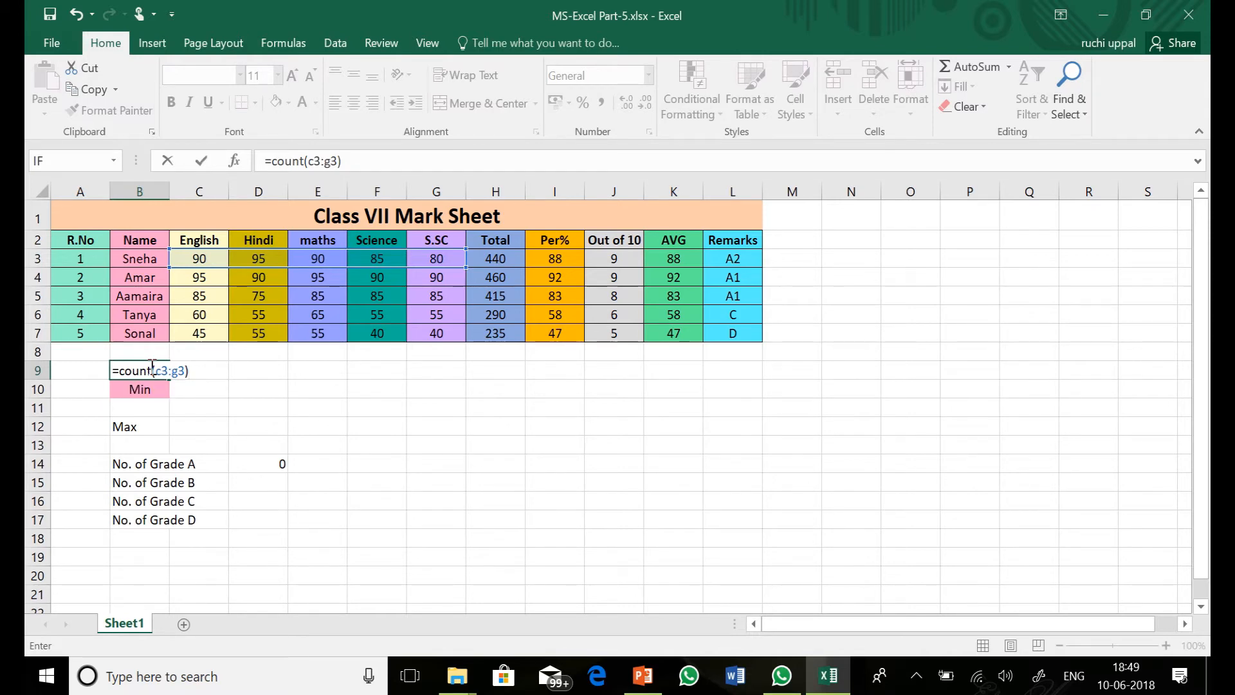
key("Return")
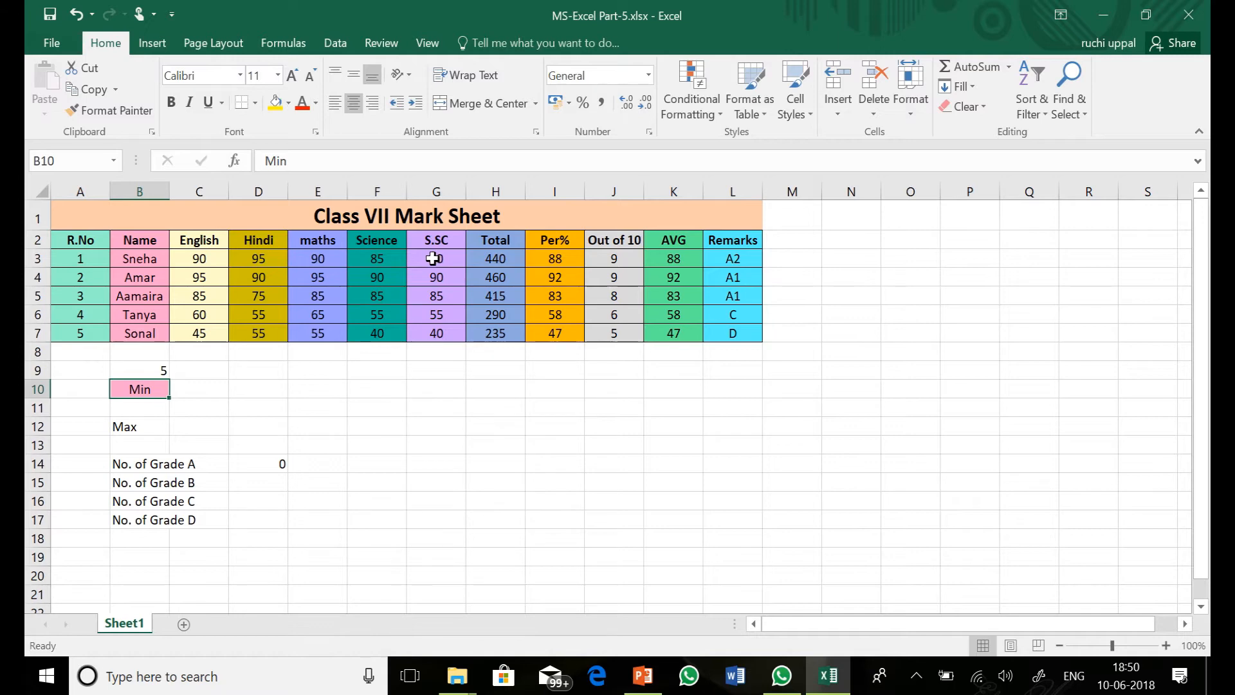
left_click(159, 370)
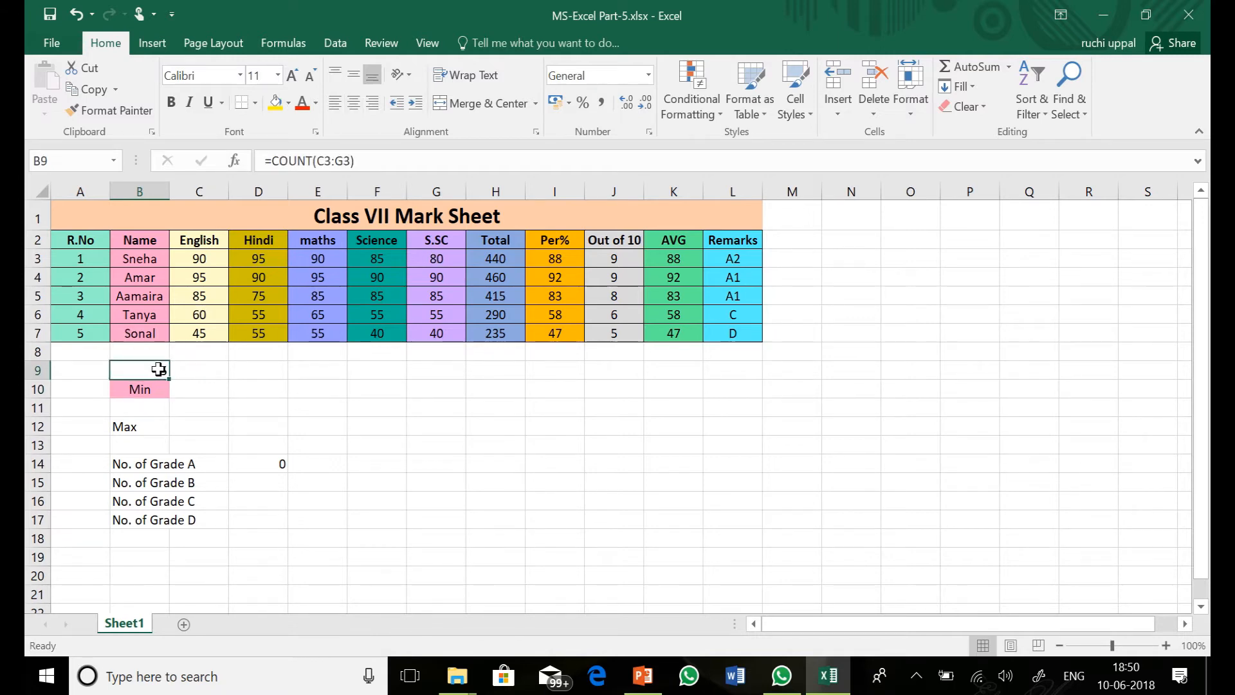
key("Delete")
- Enter =MAX(C3:C7) in C12 beside the Max label to find the highest English mark
left_click(191, 427)
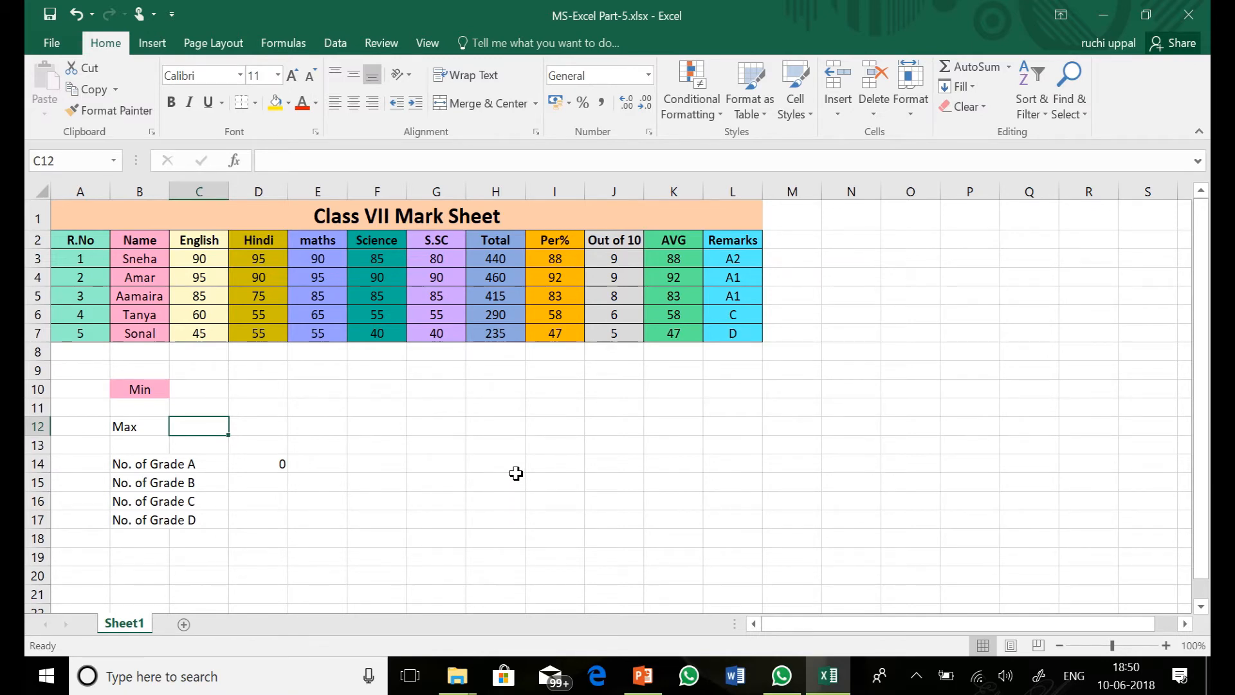
type("=")
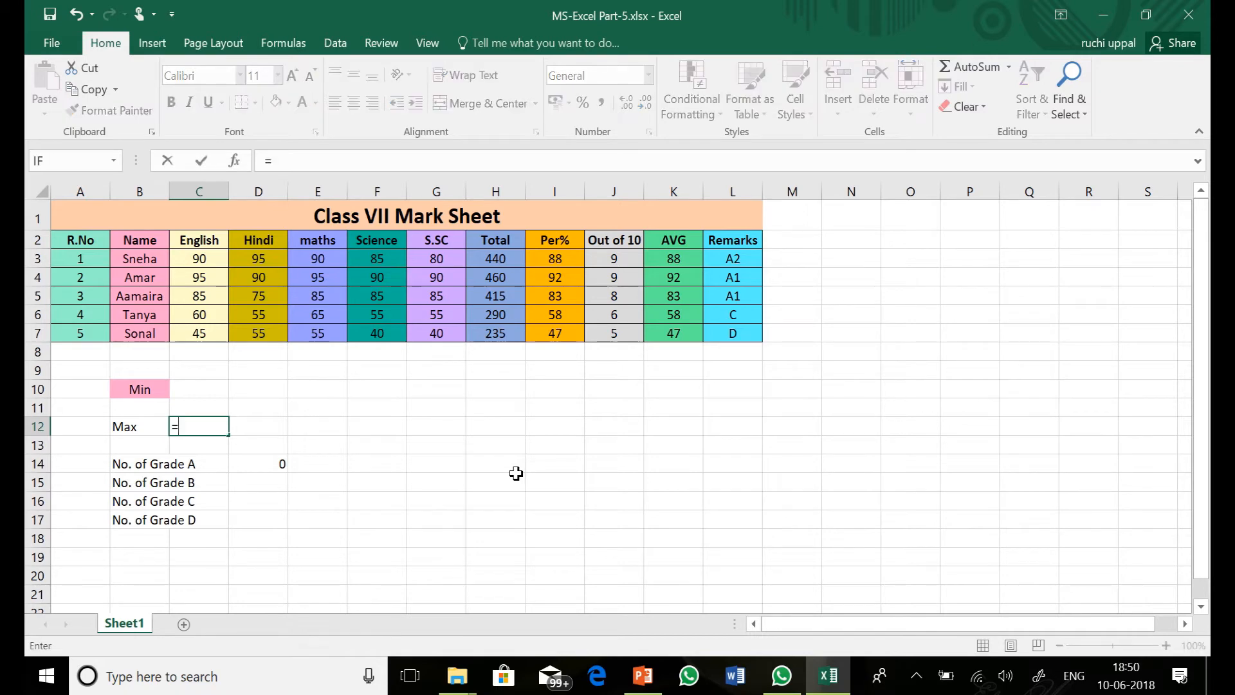
type("max(")
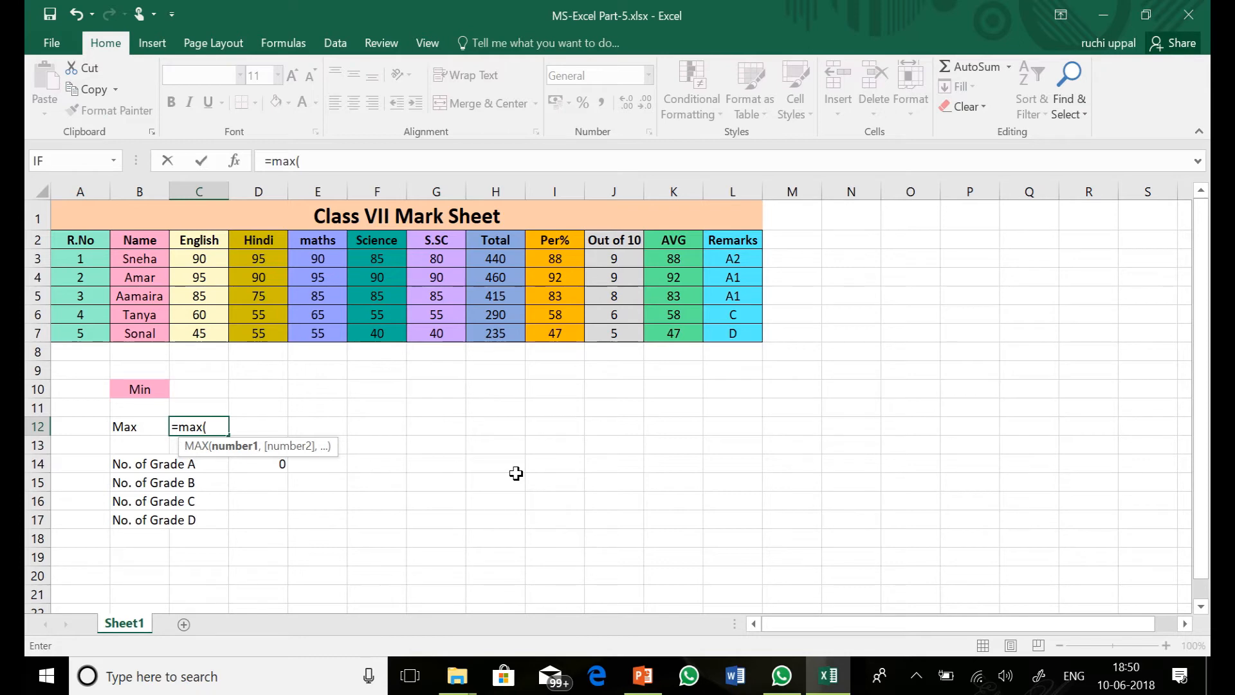
type("c")
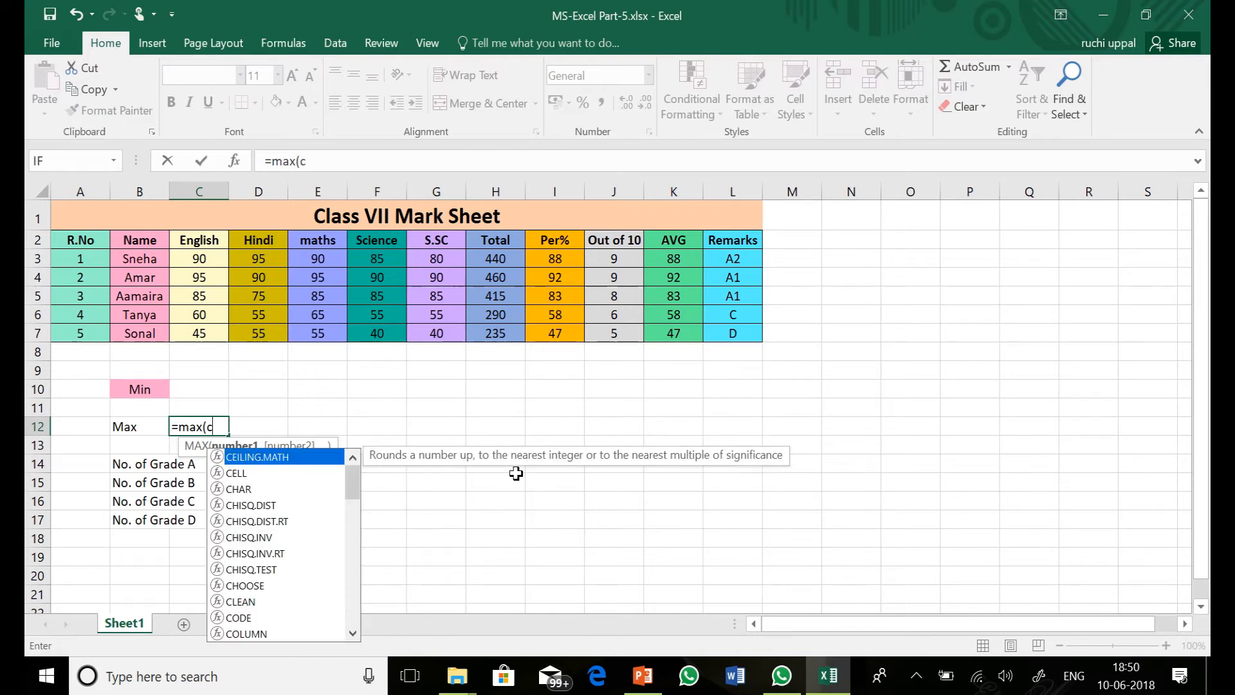
type("3:")
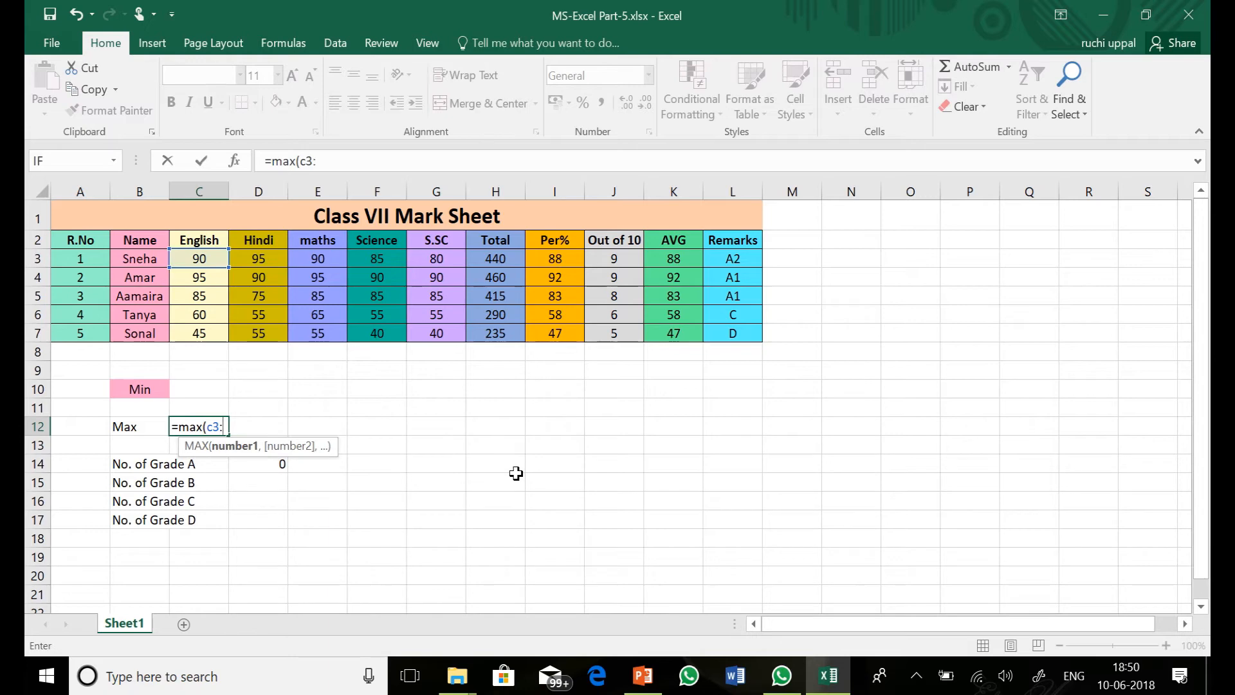
type("c7")
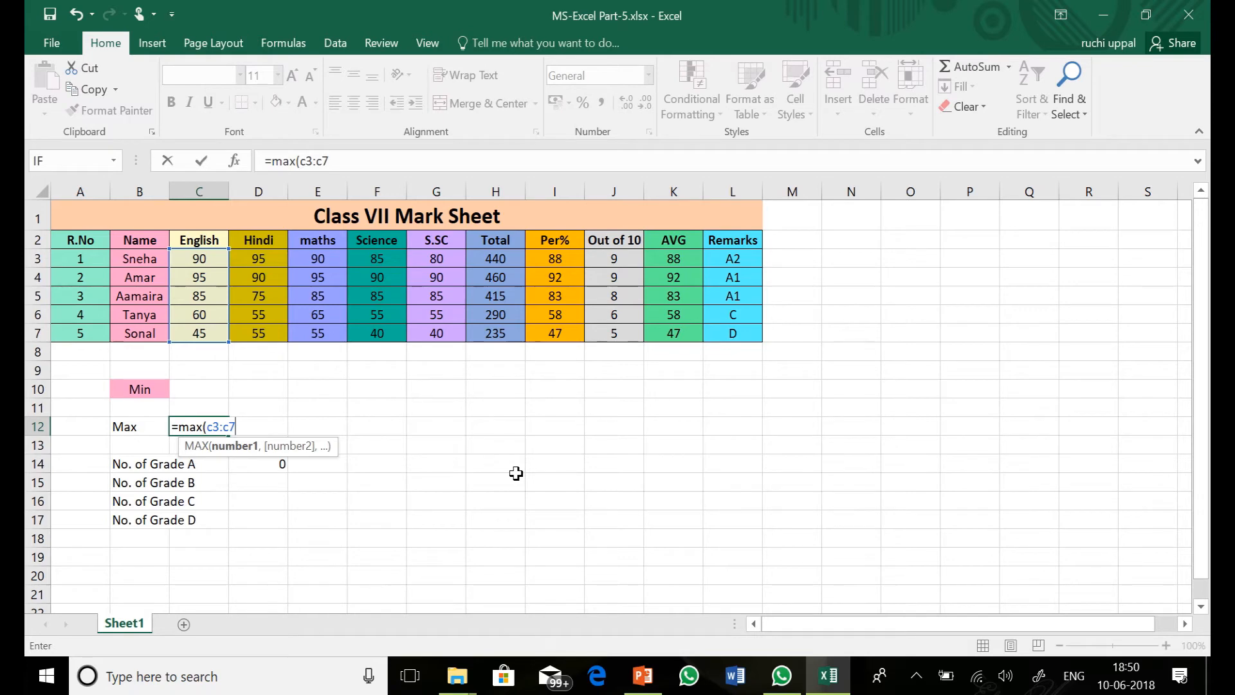
type(")")
key("Return")
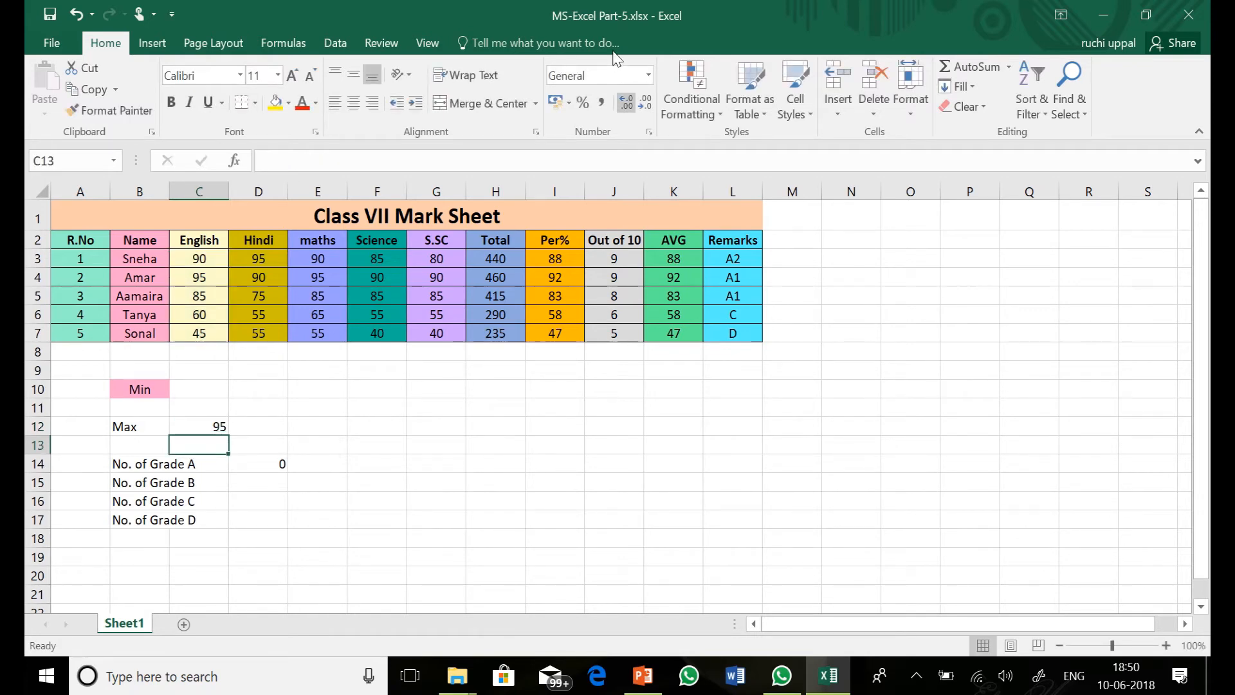
left_click(185, 426)
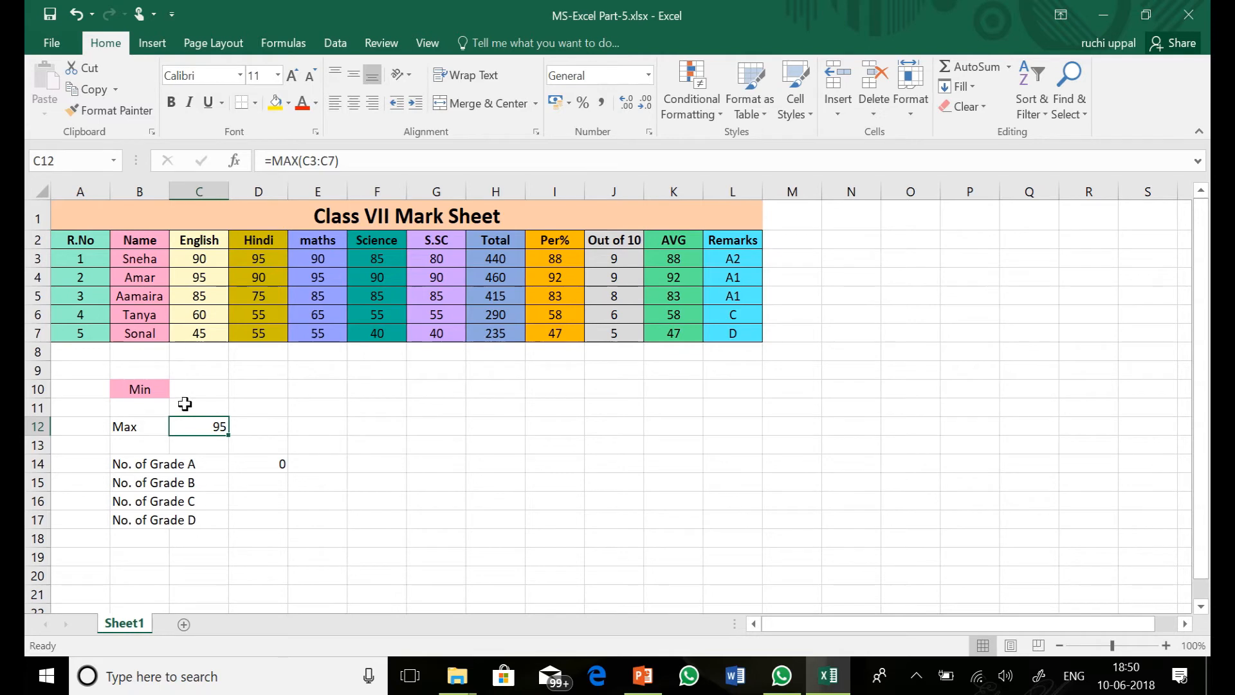
- Enter =MIN(C3:C7) in C10 beside the Min label to find the lowest English mark
left_click(193, 386)
type("=min")
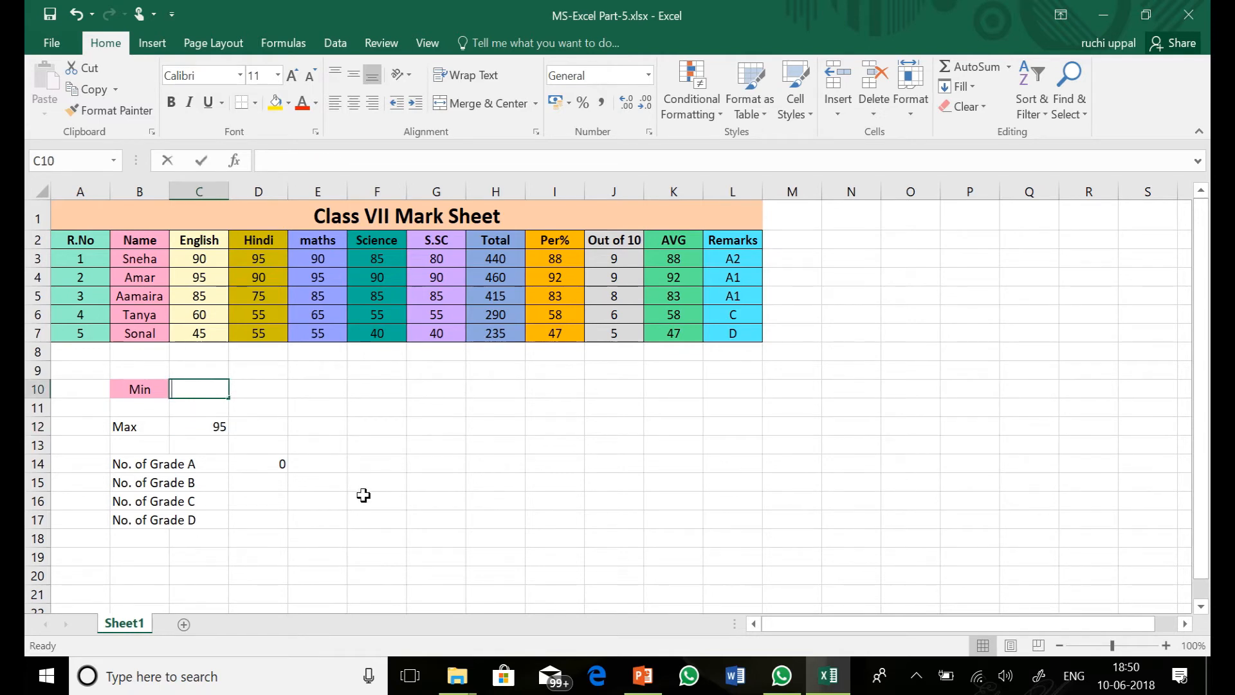
type("(c3")
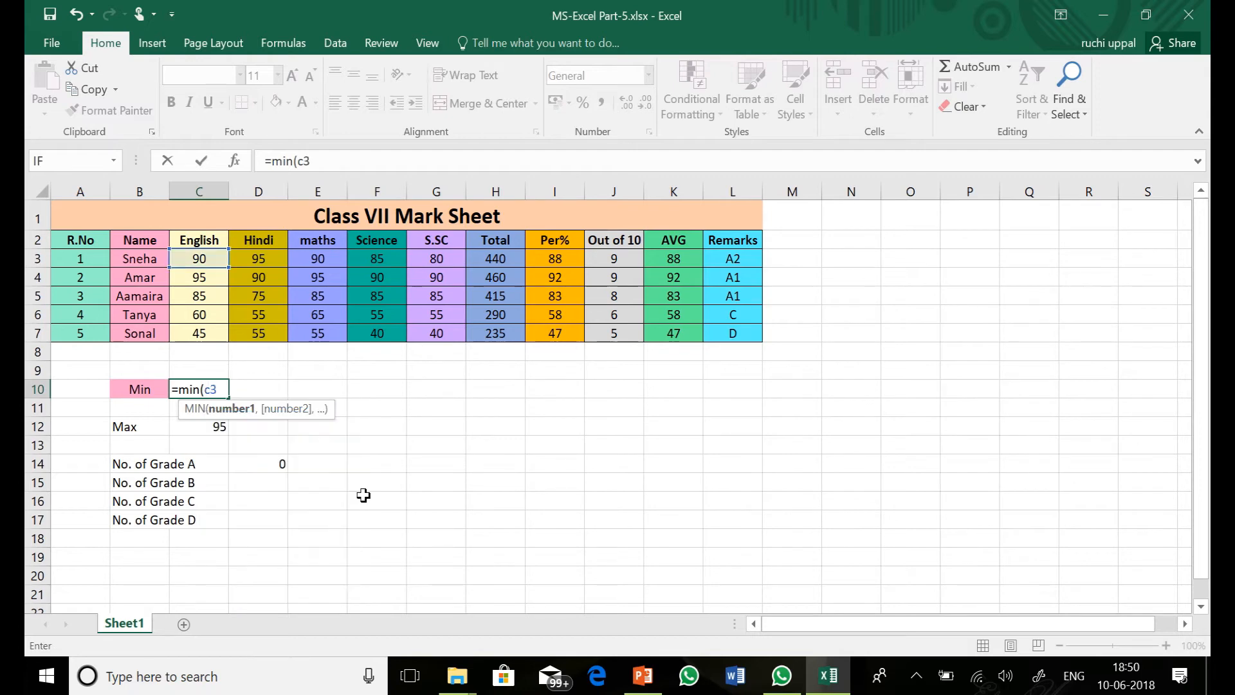
type(":c7")
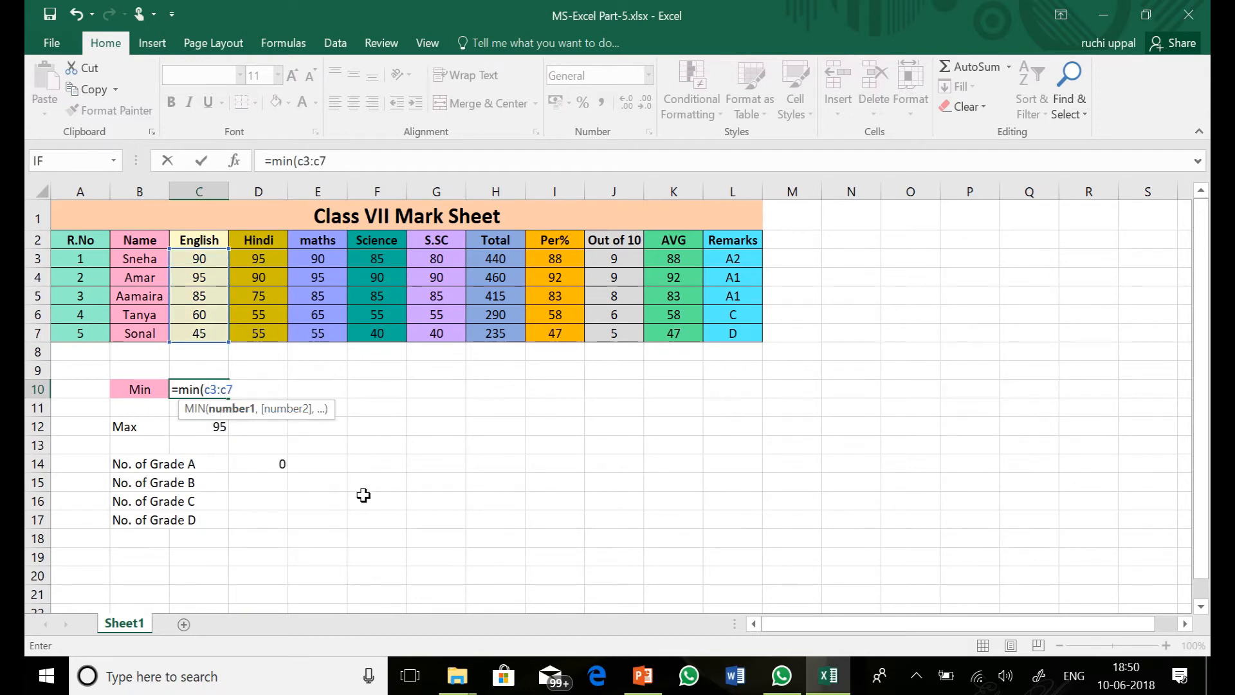
type(")")
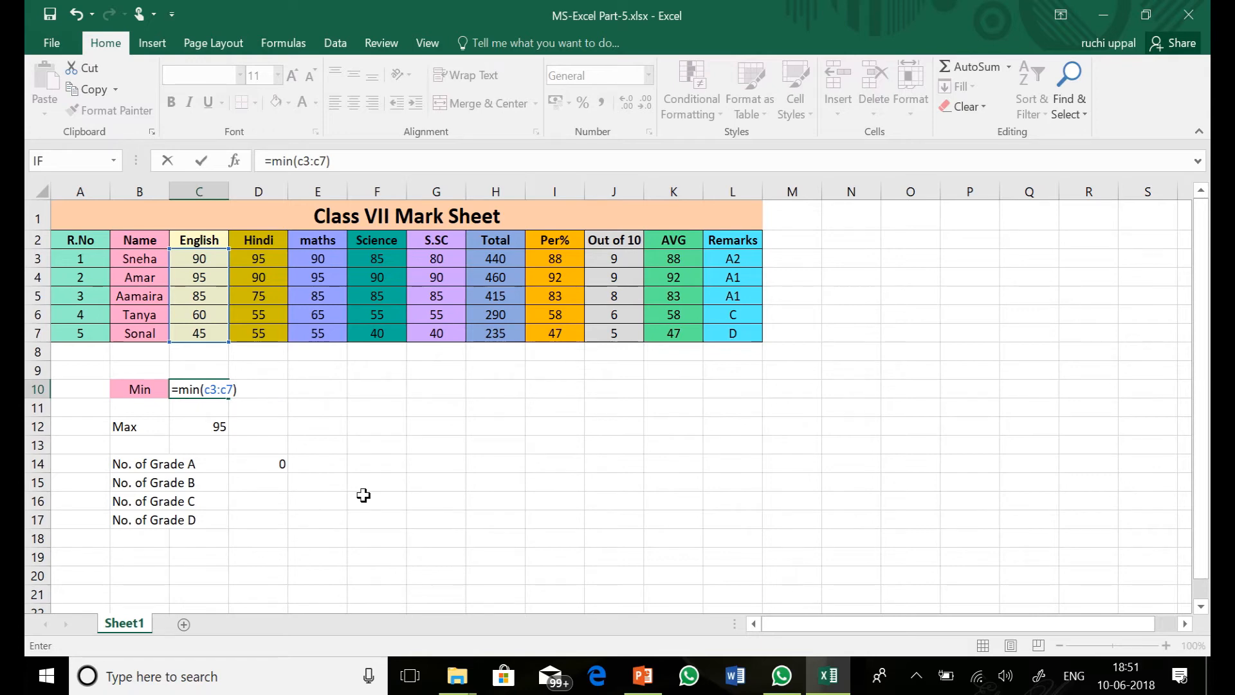
key("Return")
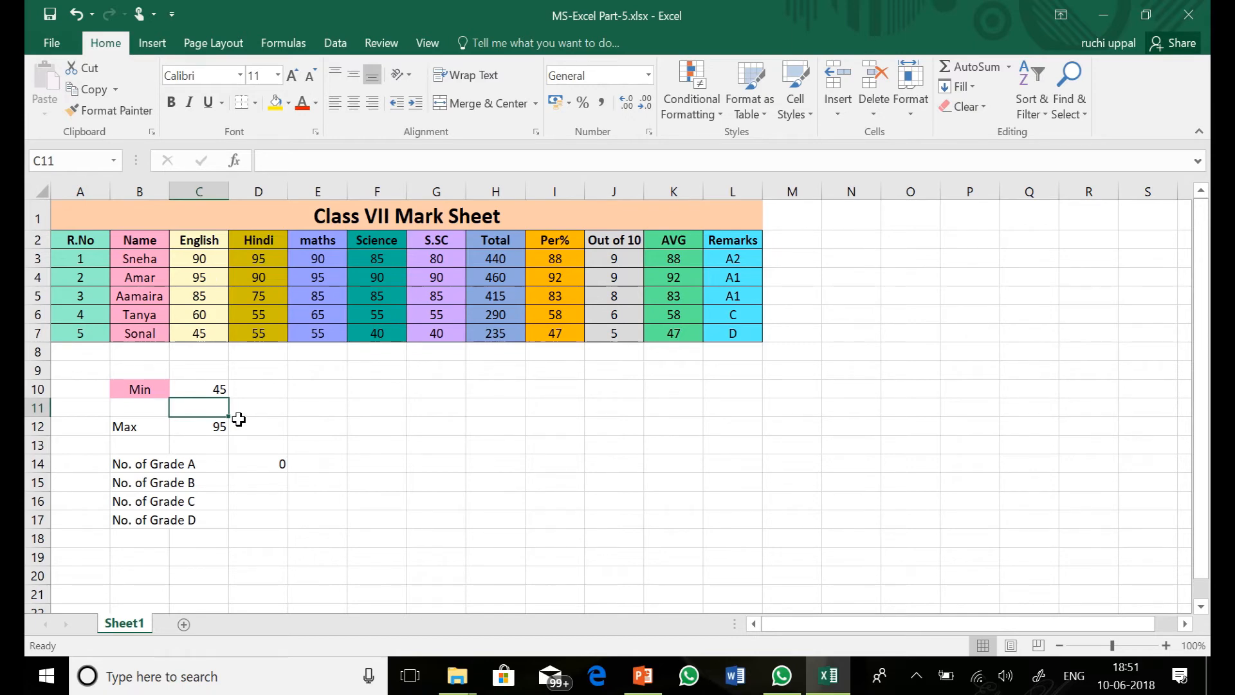
- Examine the COUNTIF formula for No. of Grade A in D14 and the IF formulas in the Remarks cells L3 to L7
left_click(282, 464)
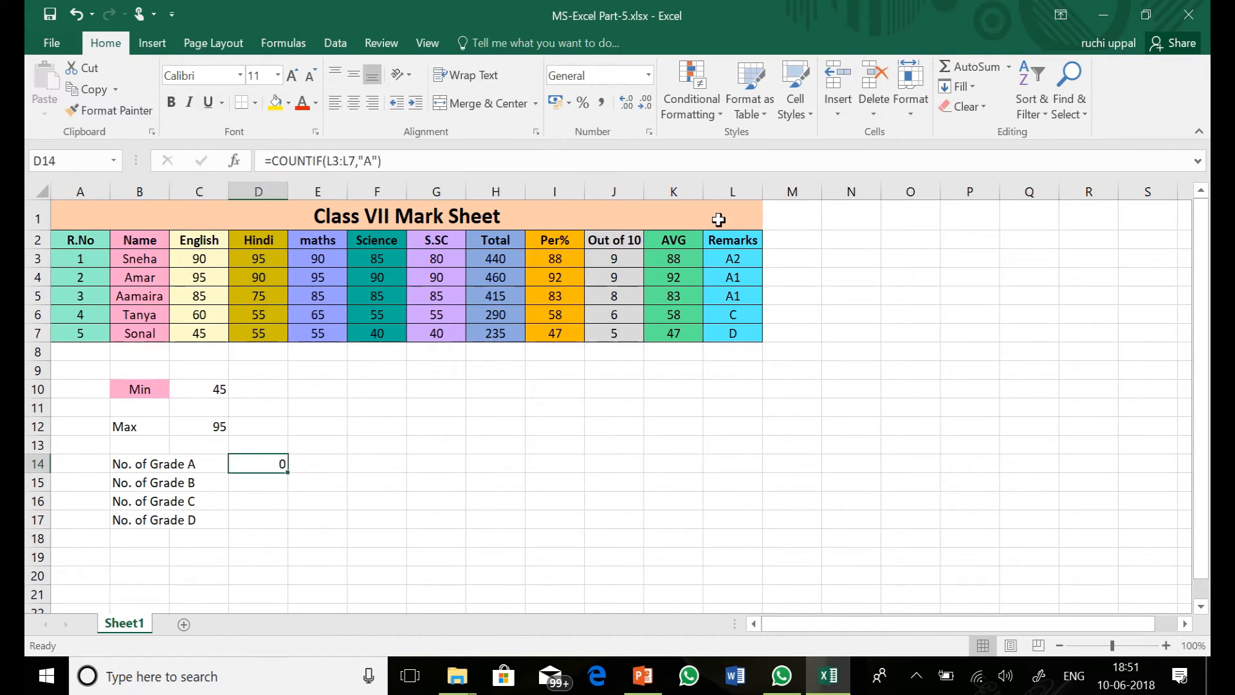
left_click(725, 259)
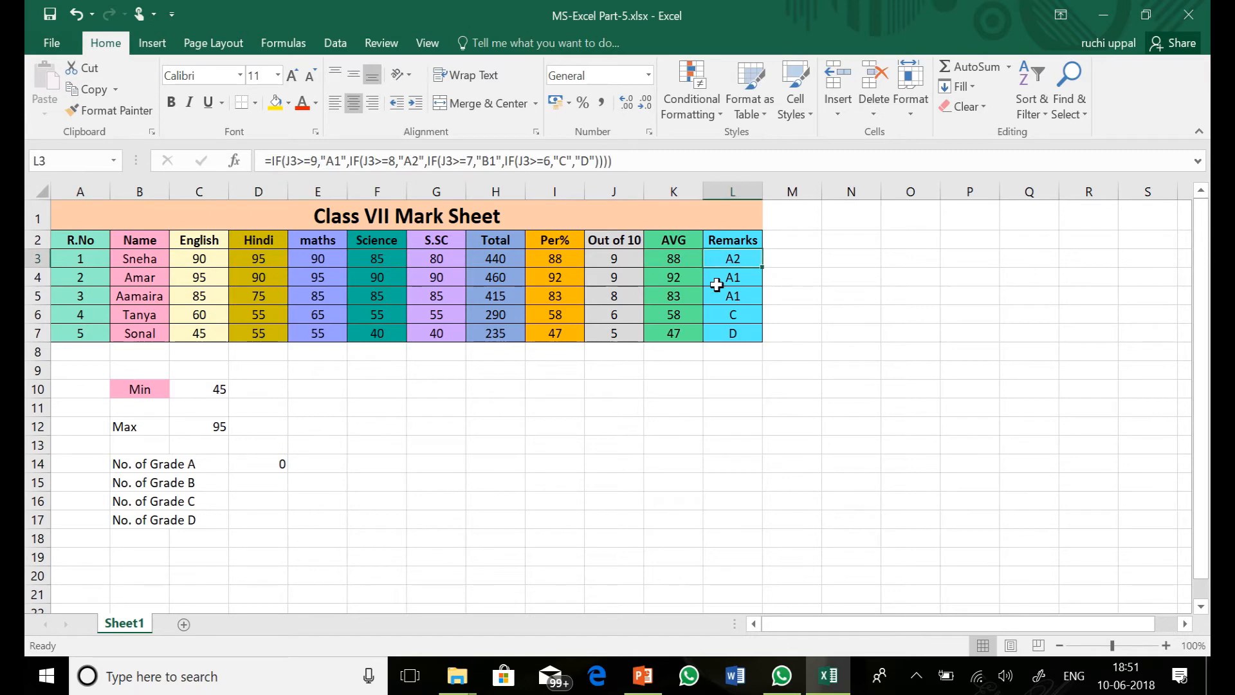
left_click(721, 278)
left_click(721, 296)
left_click(720, 315)
left_click(720, 331)
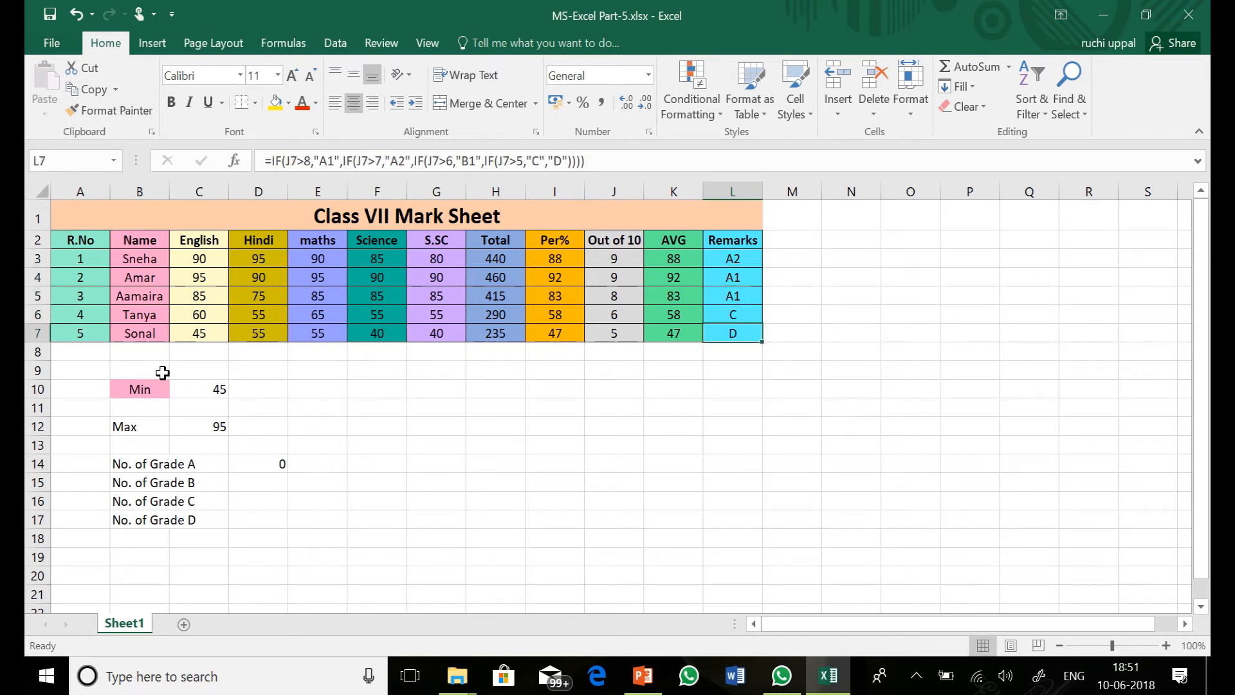
left_click(147, 462)
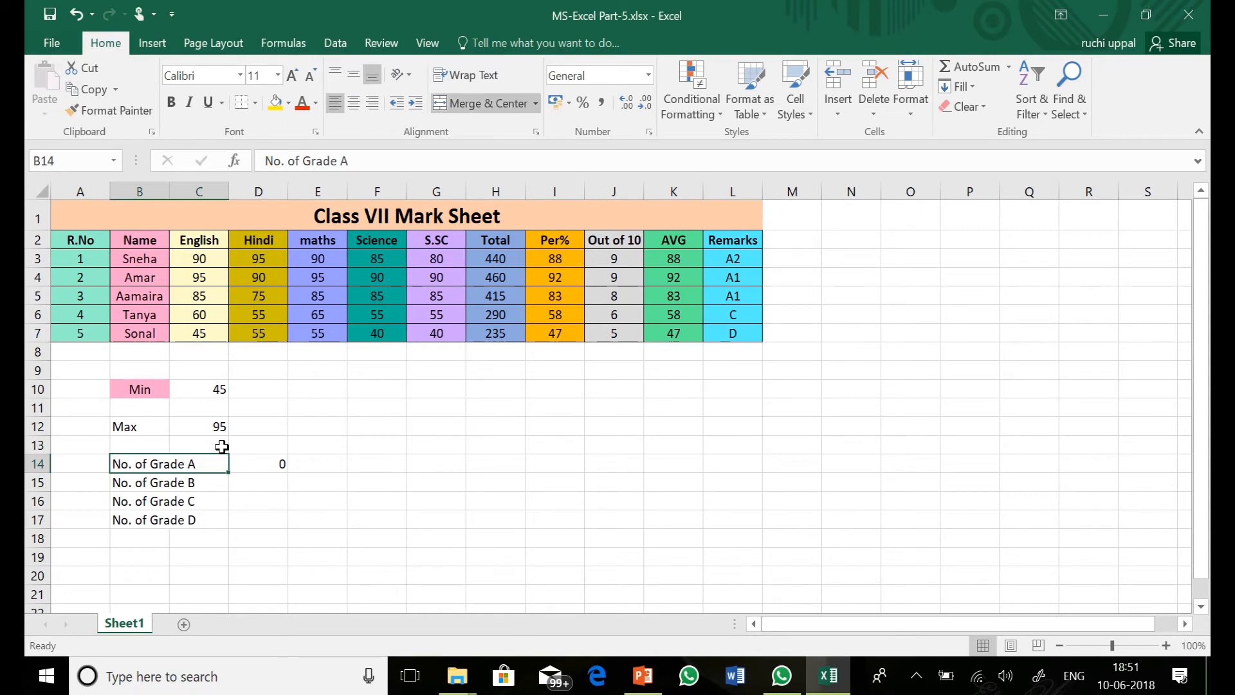
left_click(747, 257)
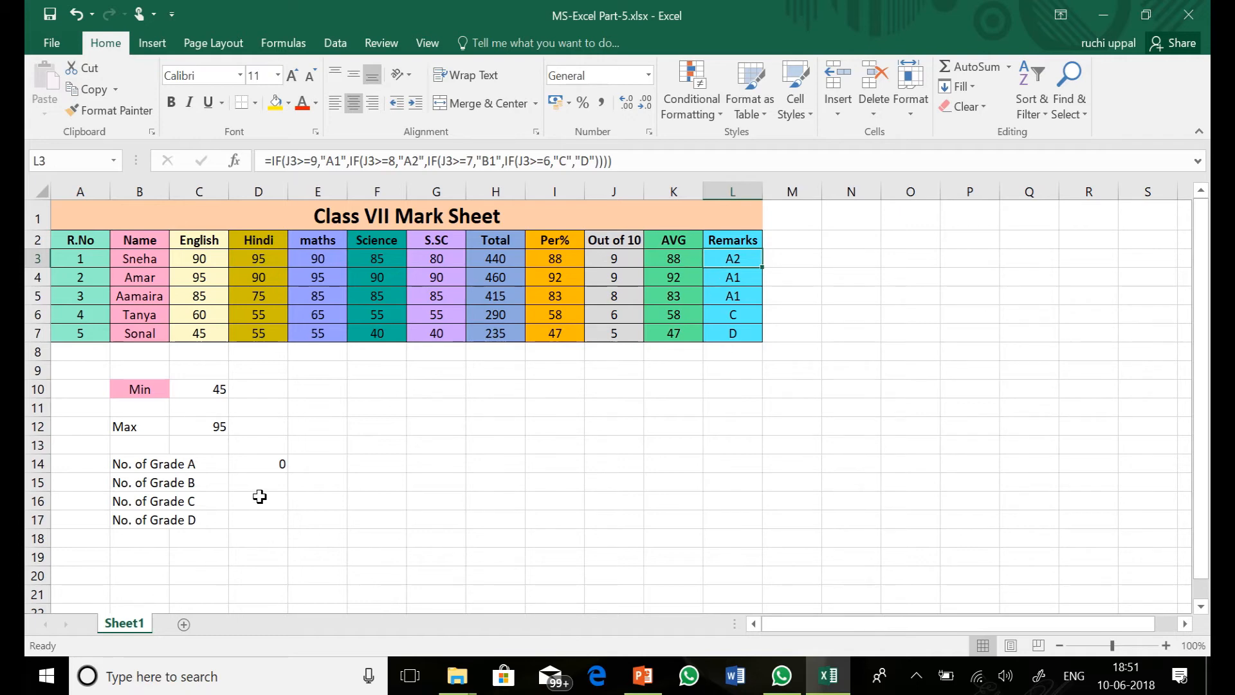
left_click(284, 459)
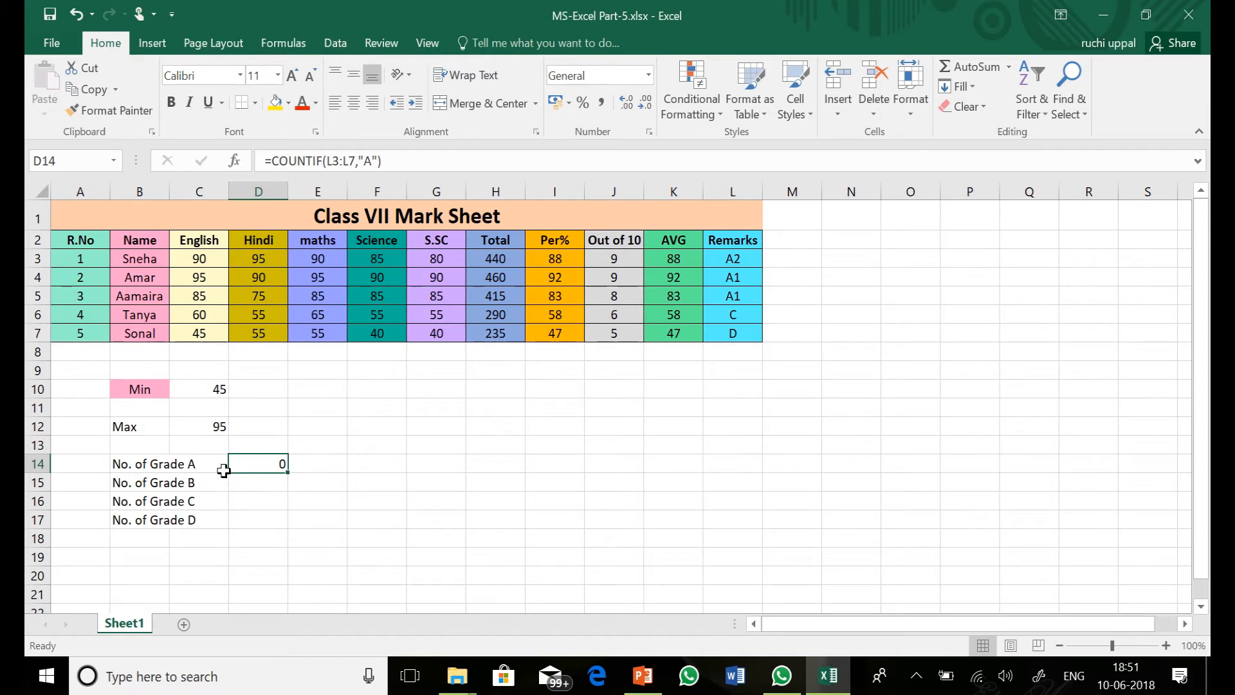
left_click(201, 464)
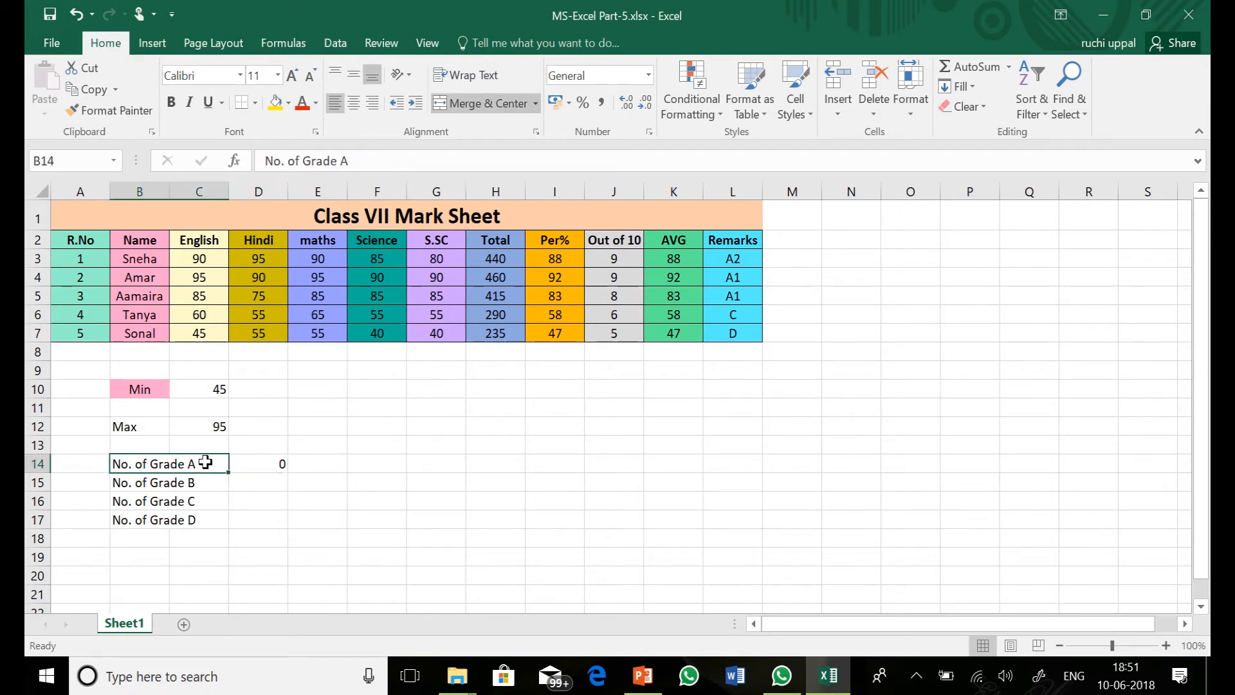
- Change the criterion in D14's COUNTIF formula to "A1", so it reads =COUNTIF(L3:L7,"A1")
left_click(263, 466)
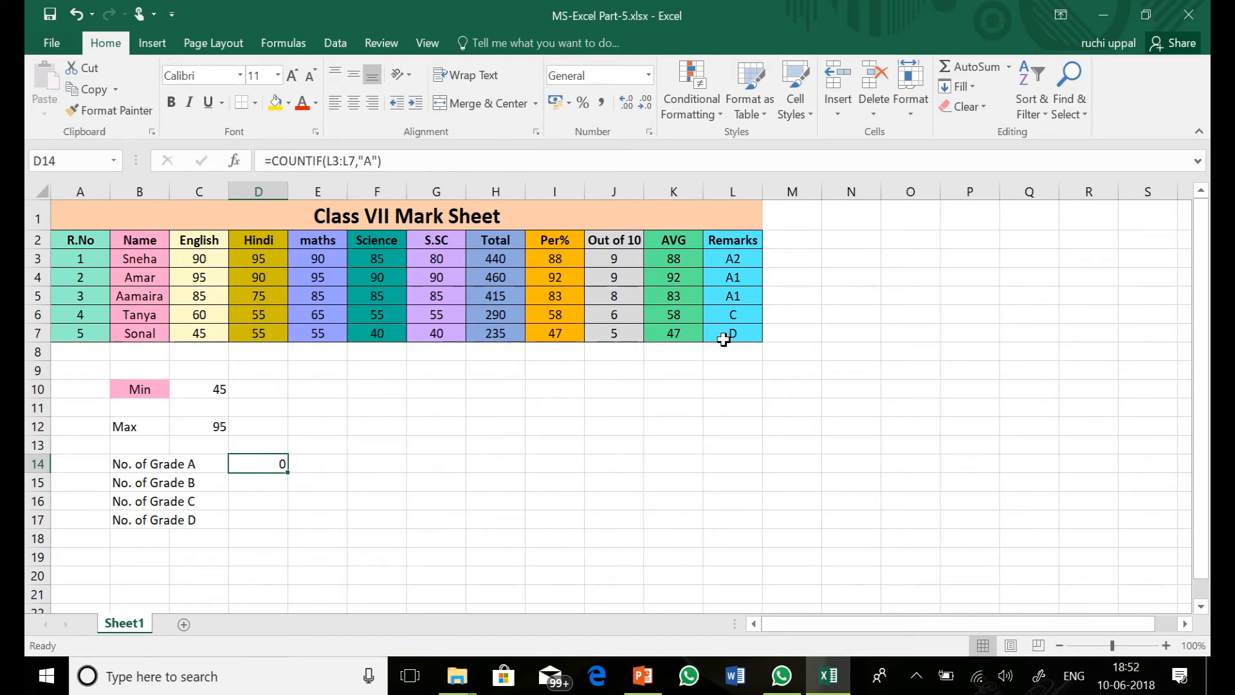
left_click(373, 158)
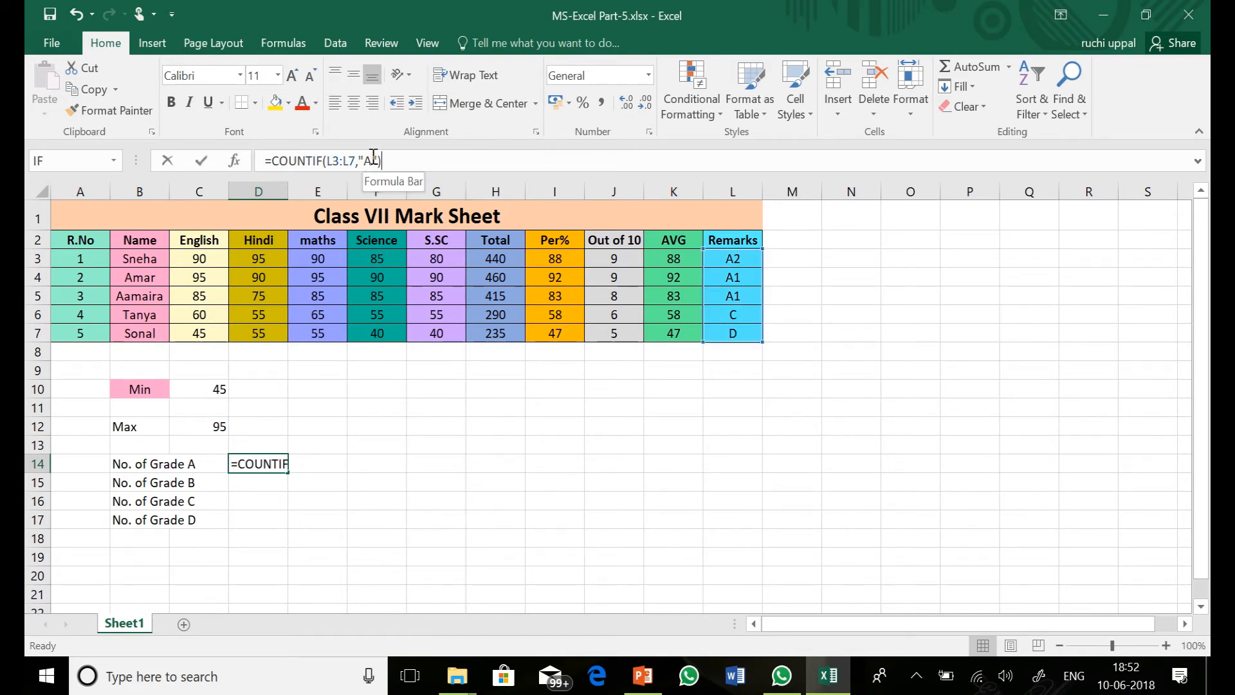
left_click(376, 161)
type("\"")
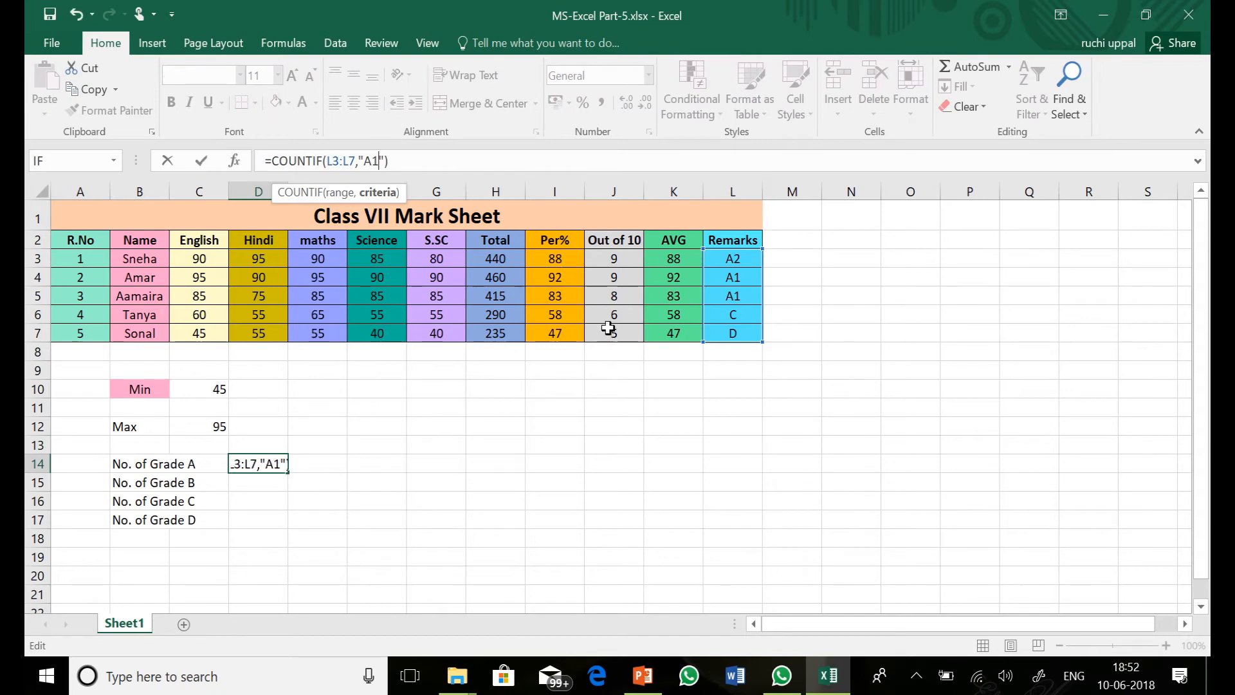
key("Return")
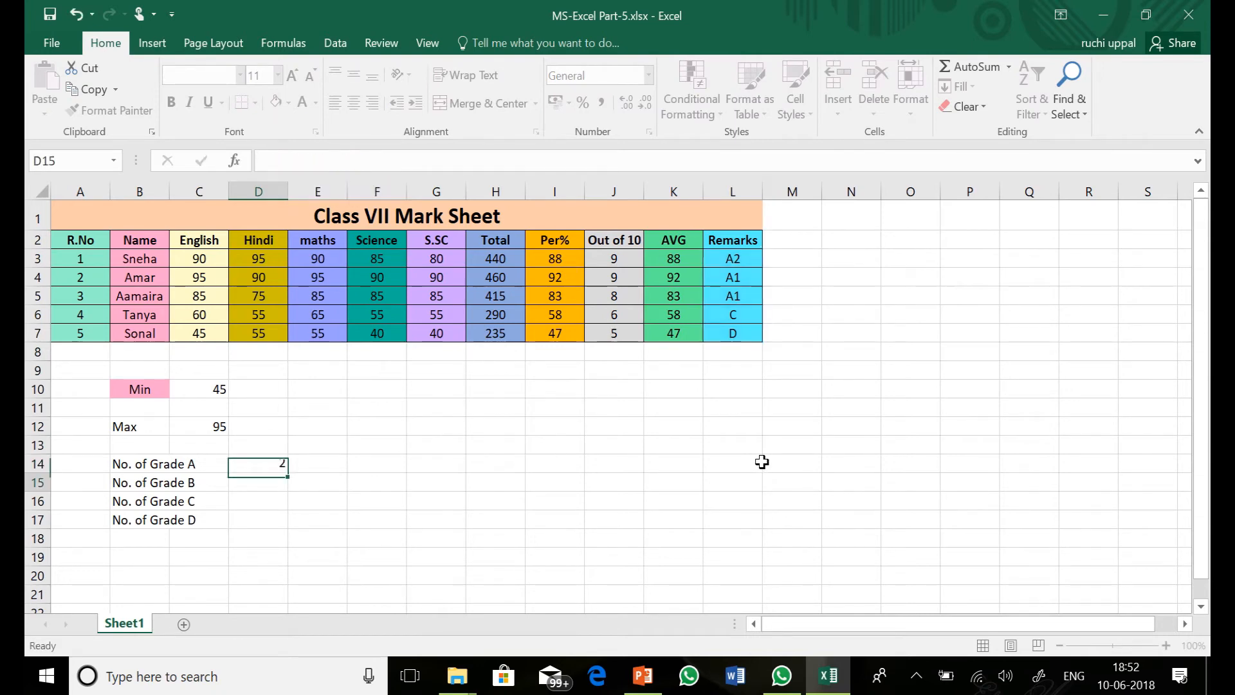
left_click(270, 458)
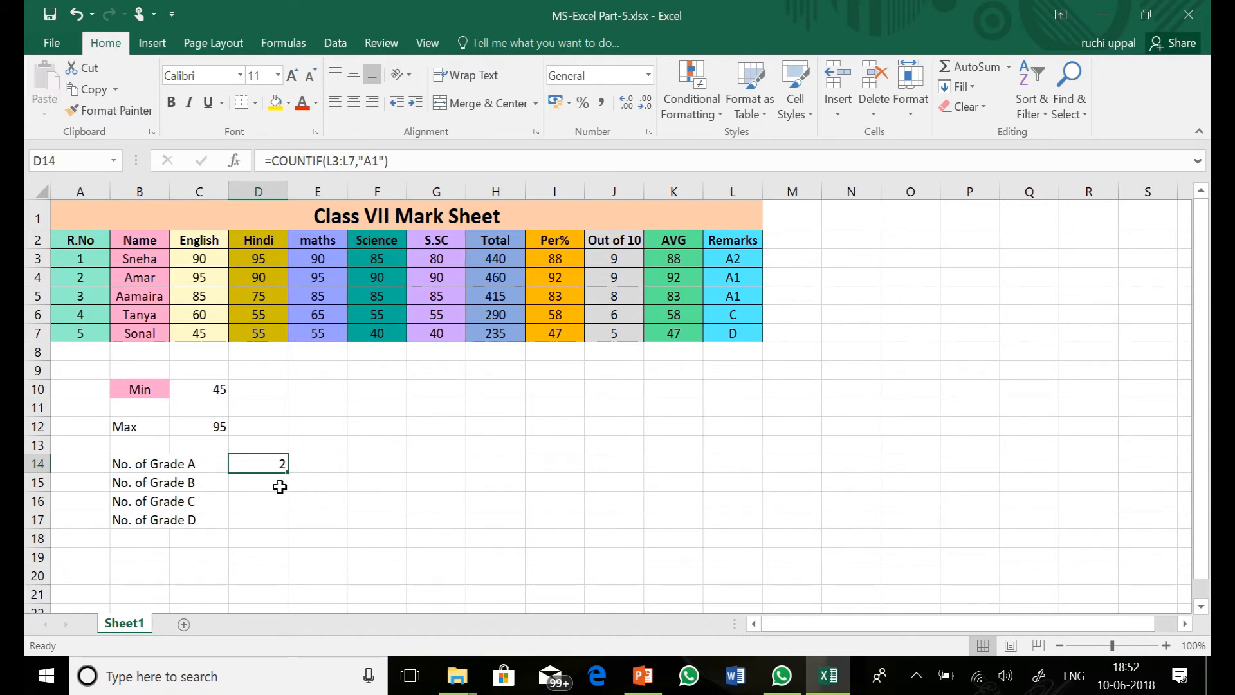
- Rename the label in B15 to No. of Grade A2 and the label in B14 to No. of Grade A1
left_click(198, 483)
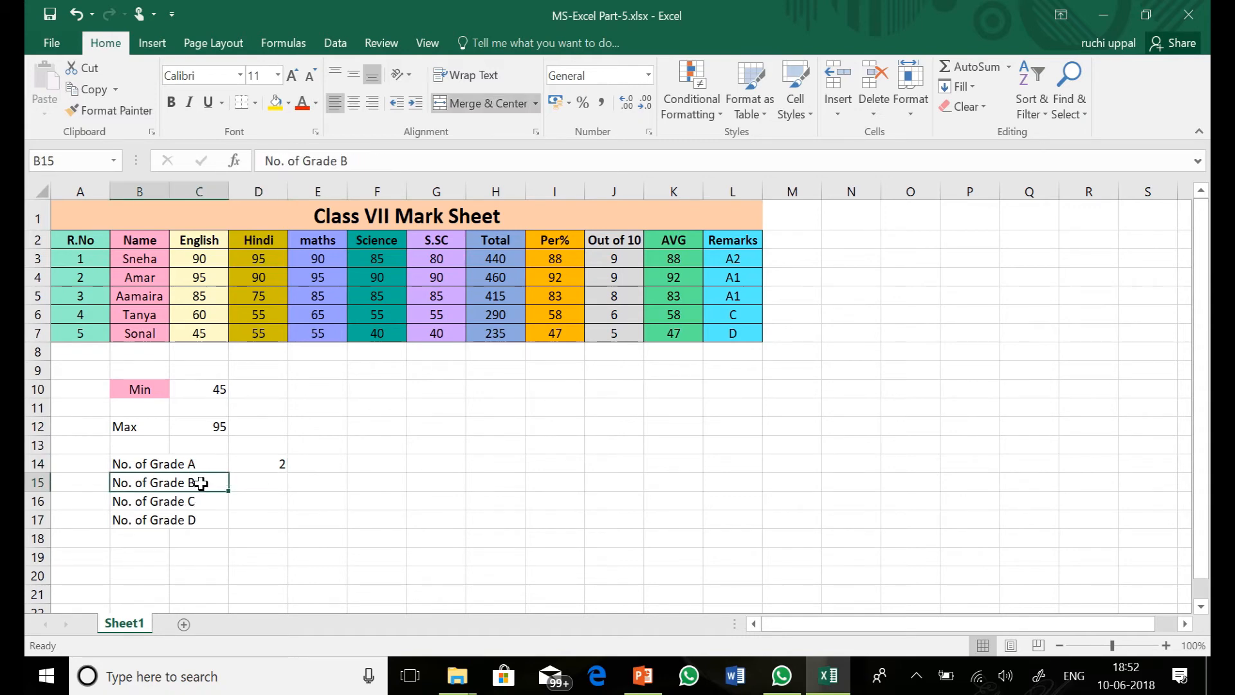
double_click(201, 483)
key("BackSpace")
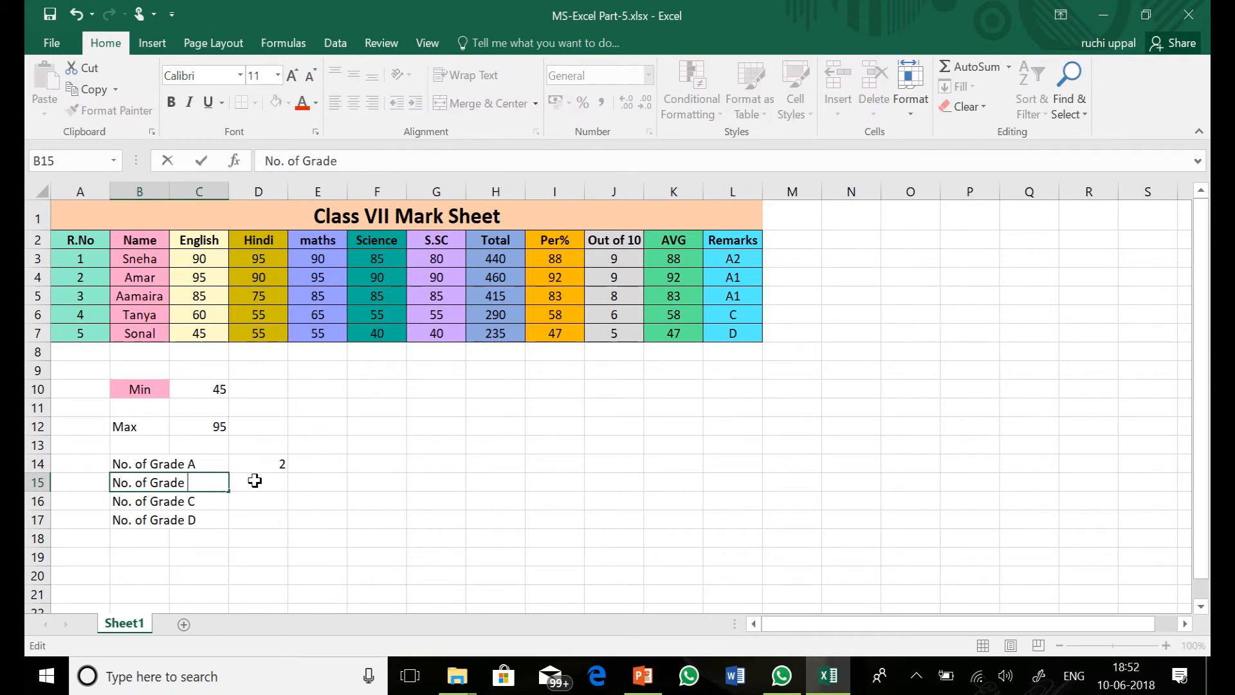
type("A2")
key("Caps_Lock")
left_click(254, 481)
double_click(209, 464)
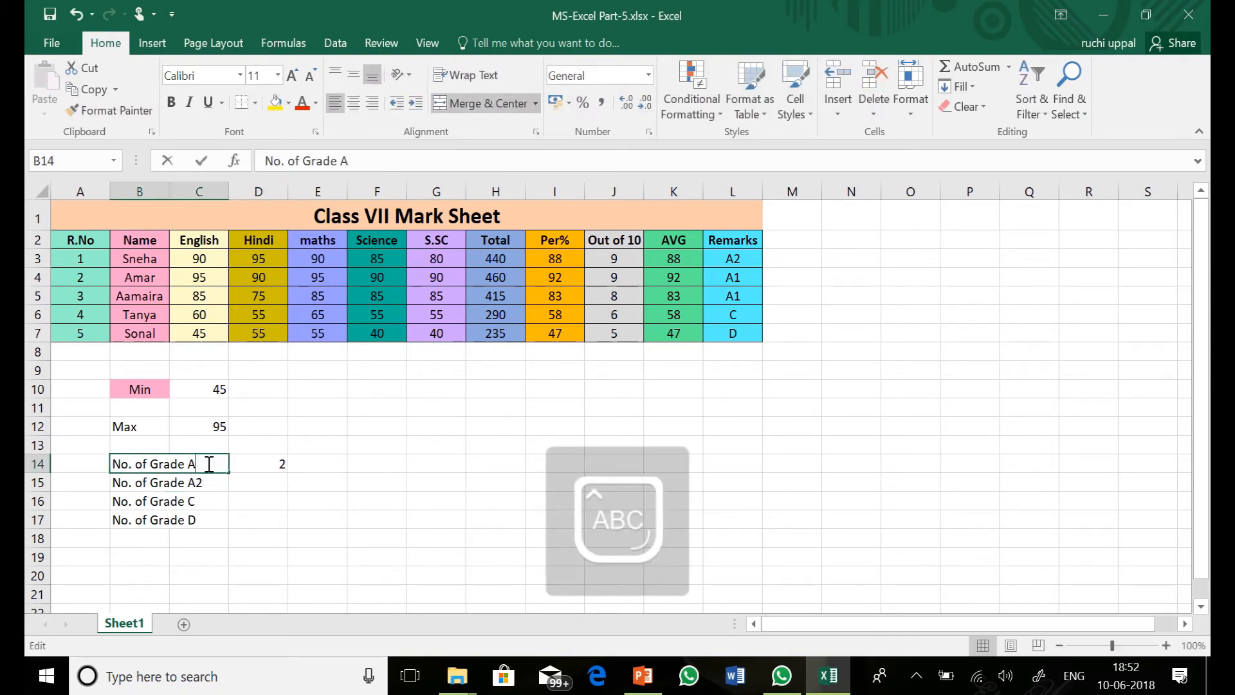
type("1")
left_click(211, 508)
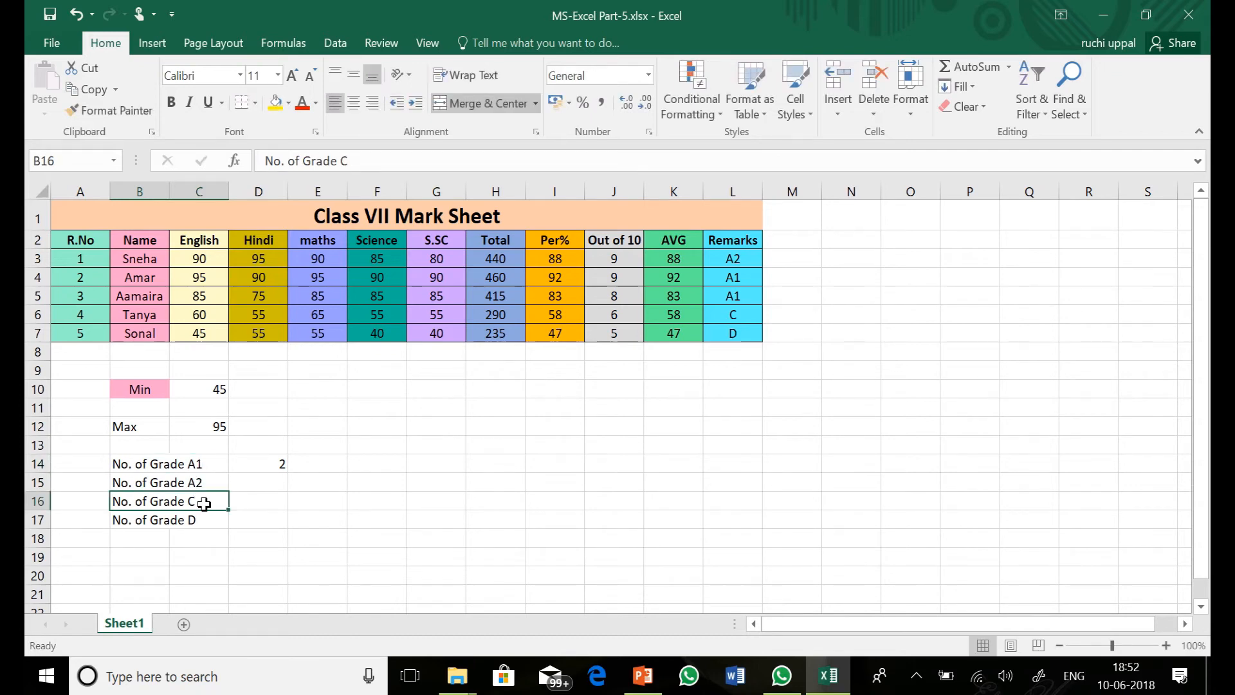
- Fill D14's COUNTIF formula down to D17 and check the copied formula in D15
left_click(272, 483)
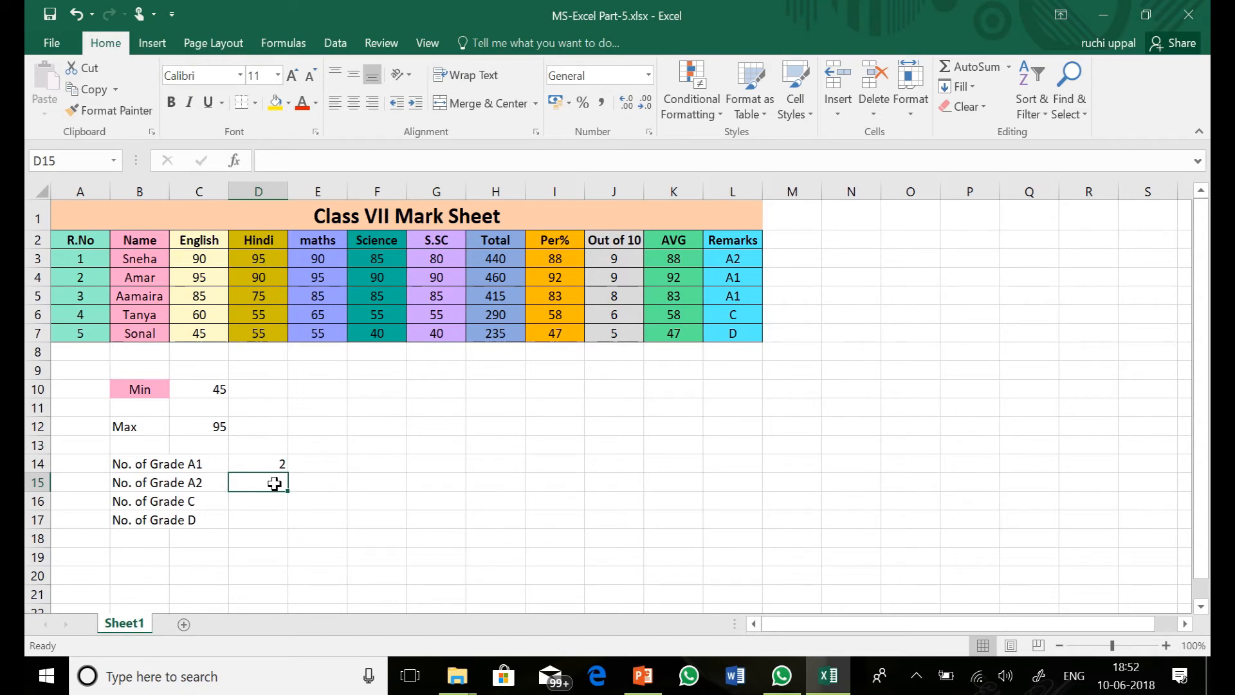
left_click(266, 462)
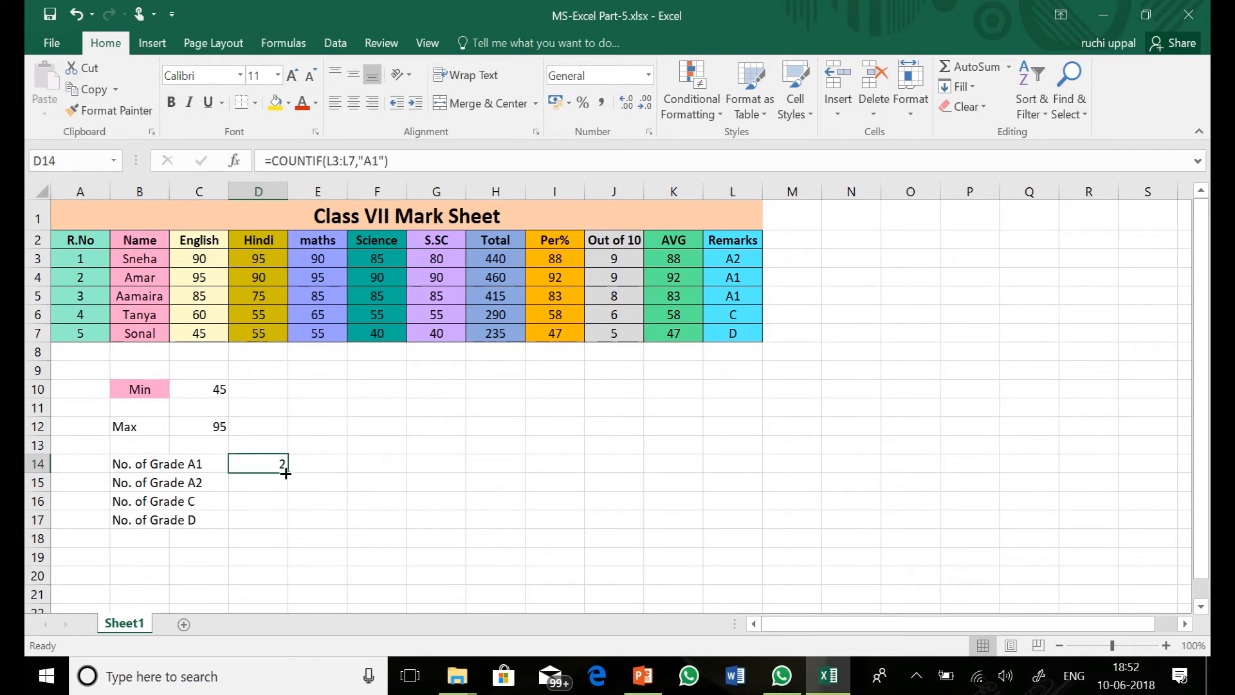
left_click_drag(286, 472, 283, 535)
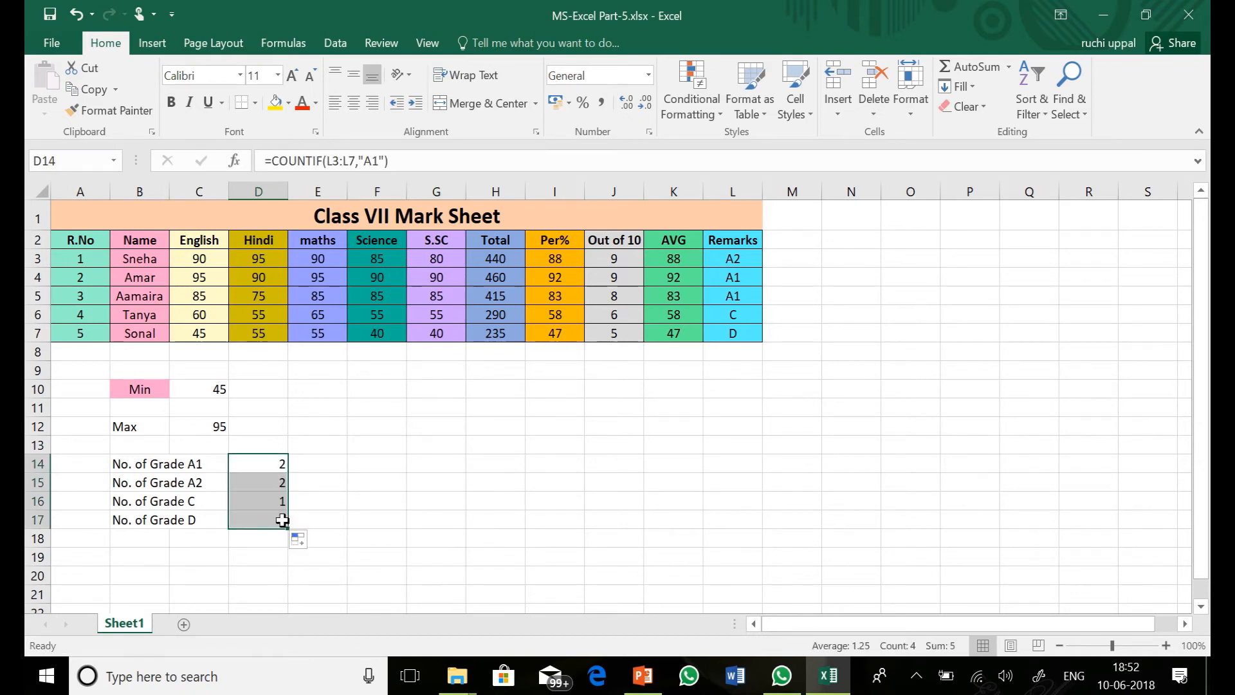
left_click(263, 487)
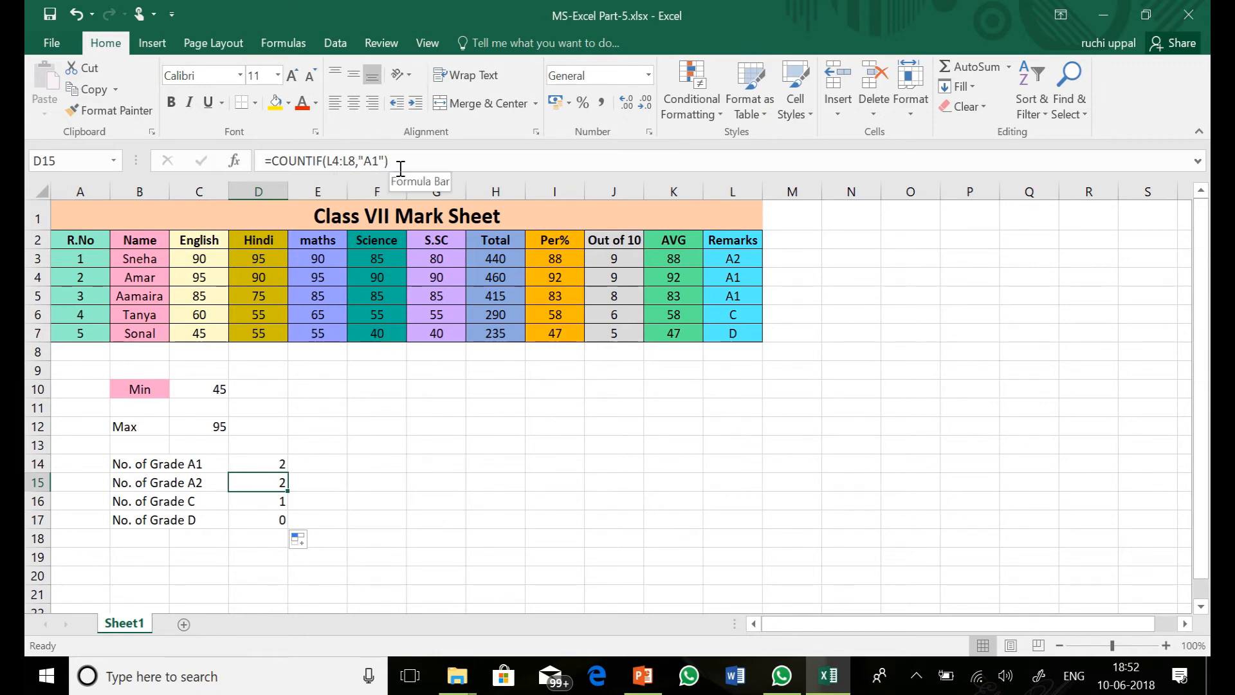
- Change D14's formula to =COUNTIF($L3:L7,"A1") and fill it down to D17
left_click(258, 464)
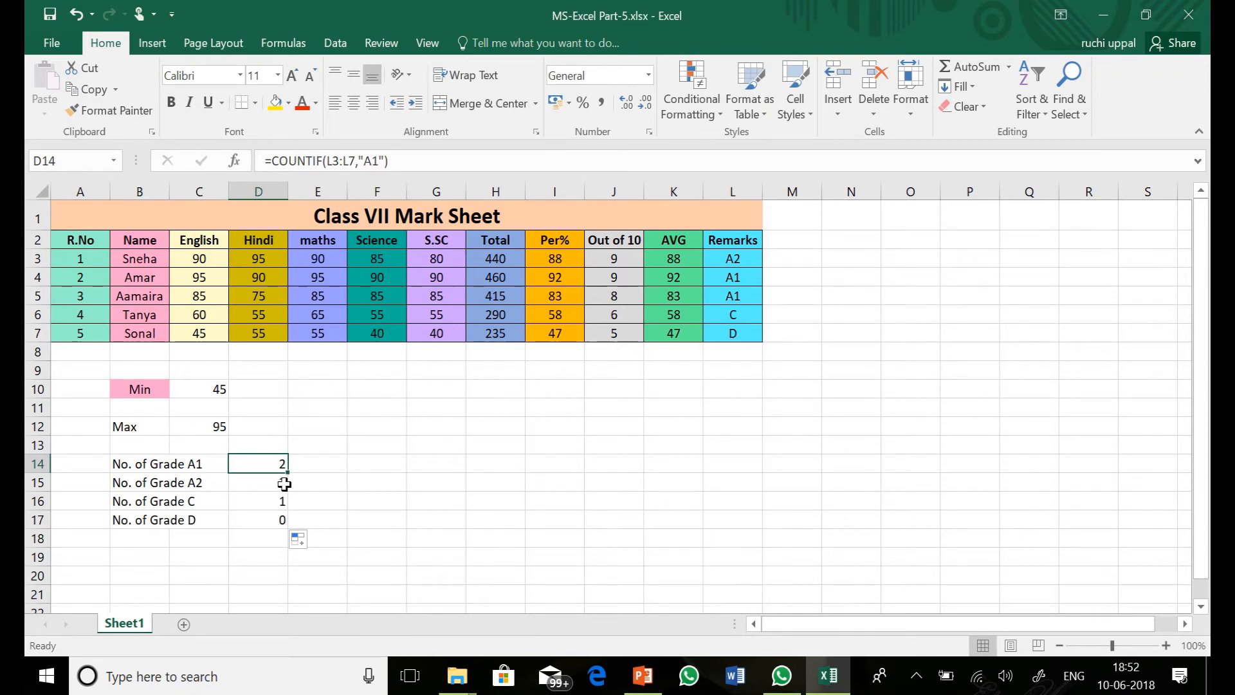
left_click(329, 161)
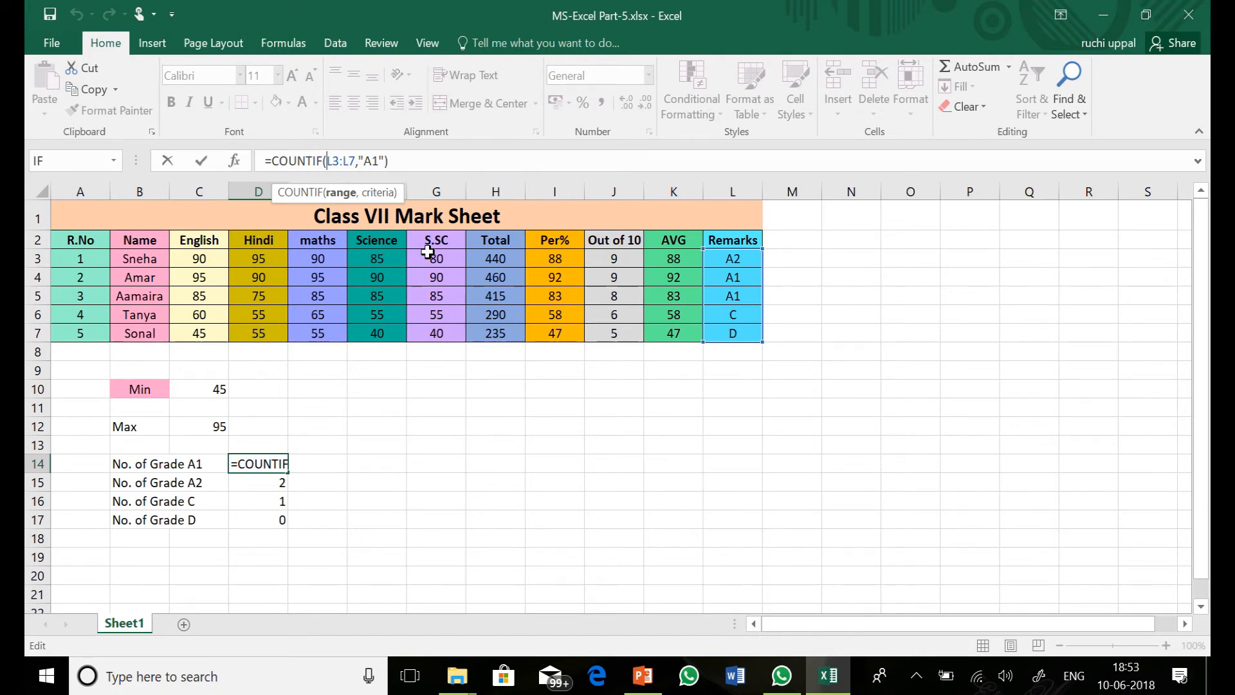
type("$")
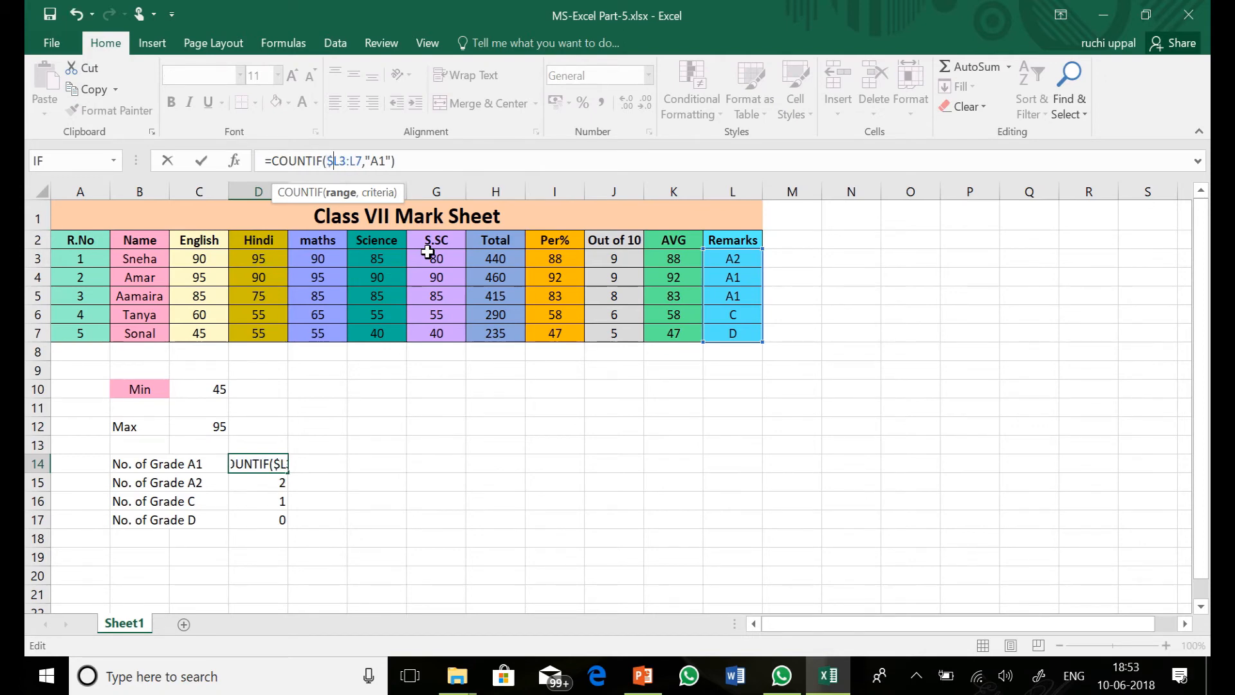
left_click(550, 535)
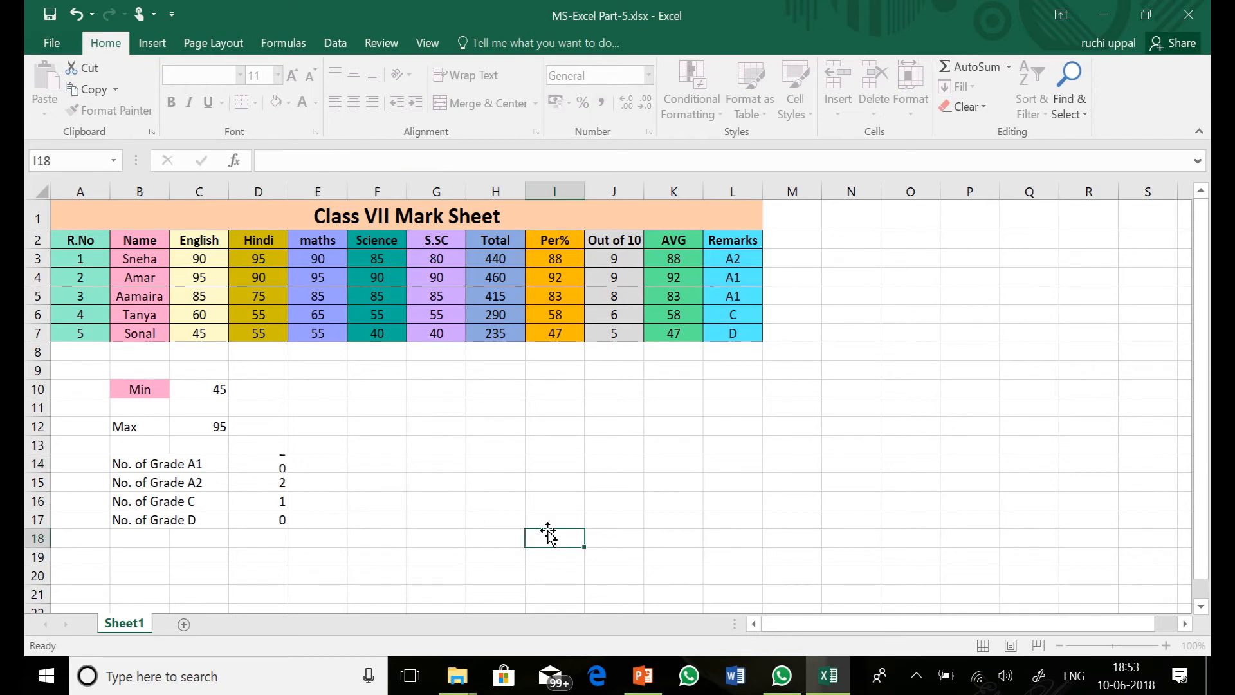
left_click(276, 465)
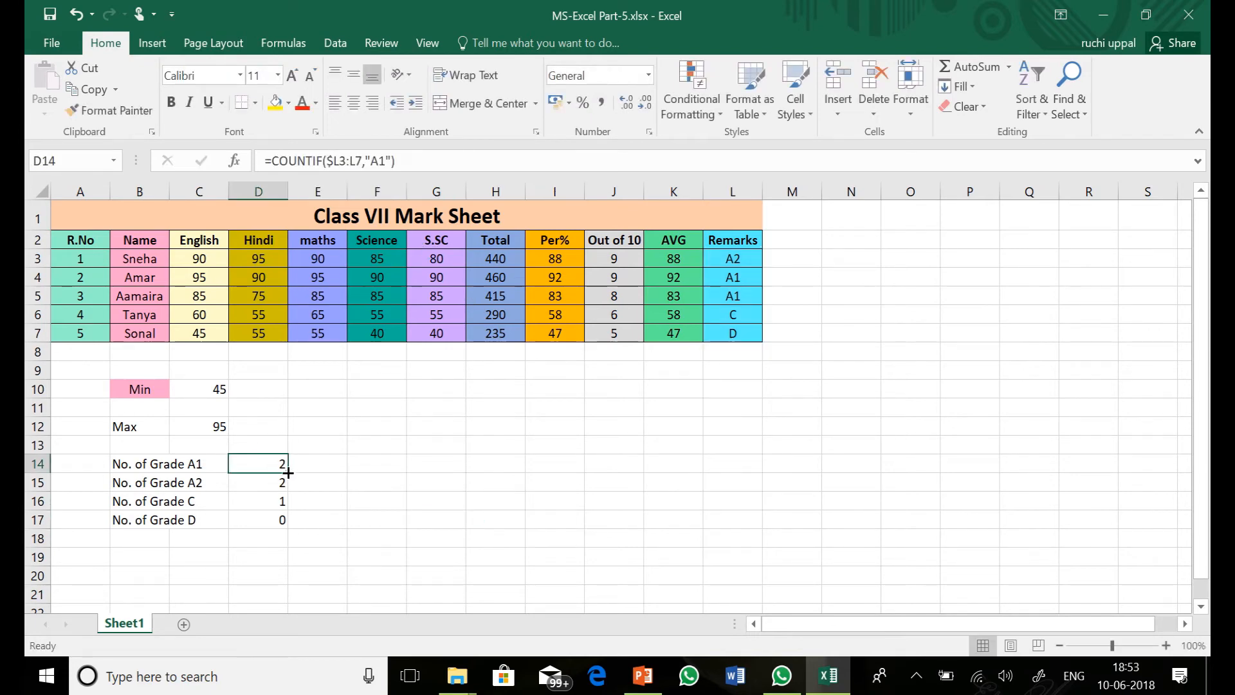
left_click_drag(288, 473, 285, 532)
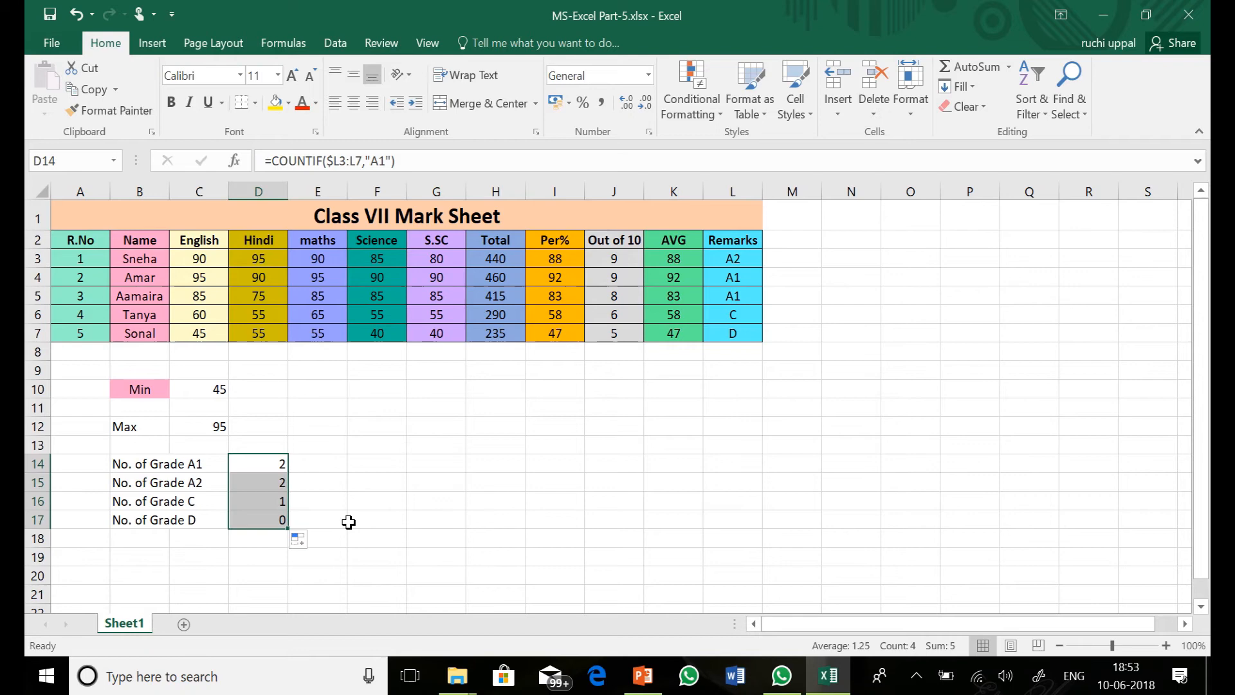
- Correct the range and criterion in D15 so the formula reads =COUNTIF($L3:L7,"A2")
left_click(271, 476)
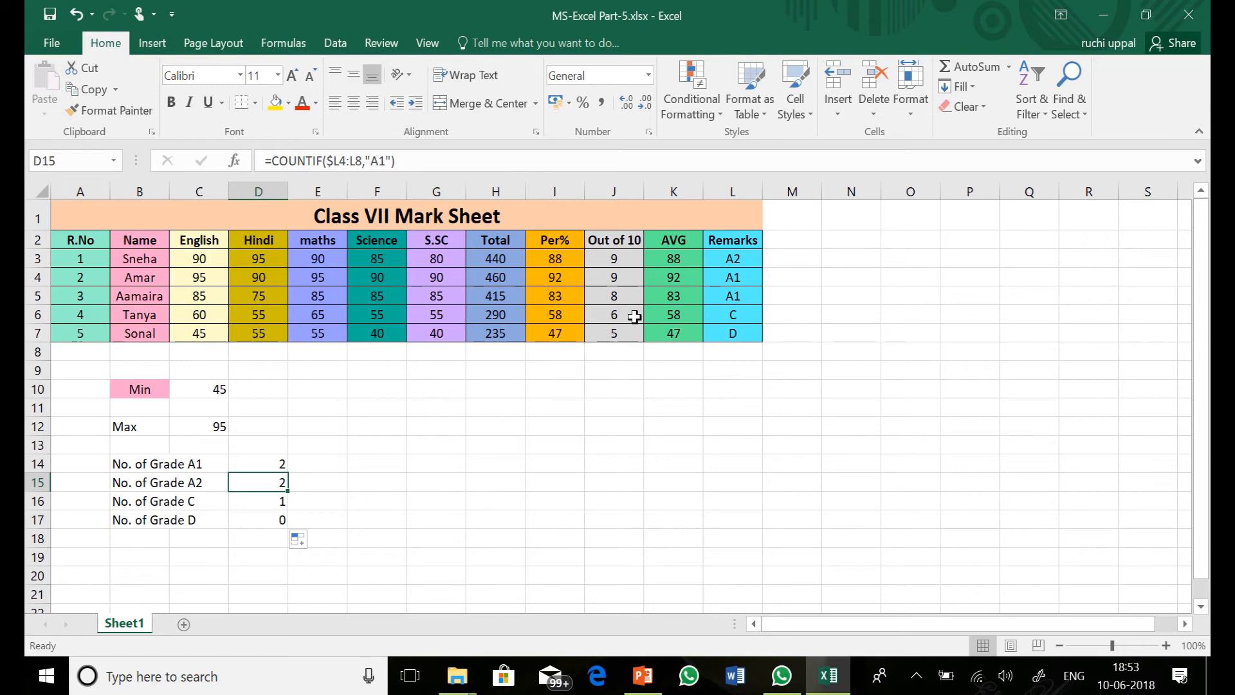
left_click(343, 166)
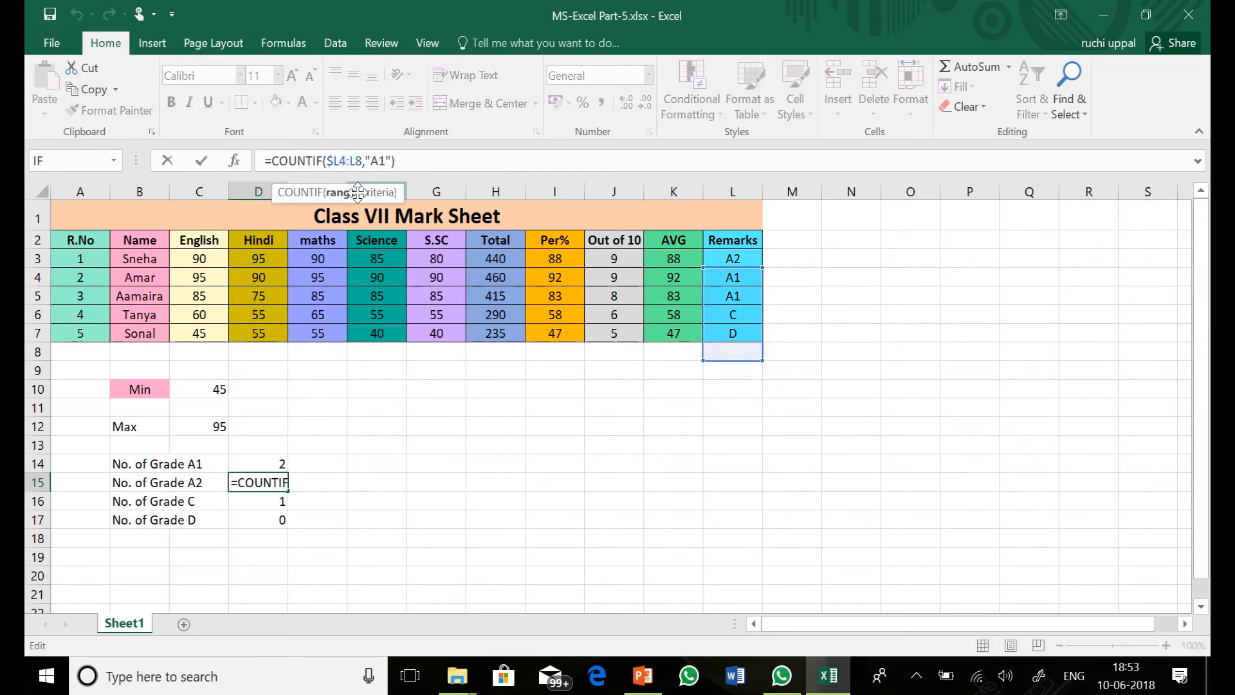
key("BackSpace")
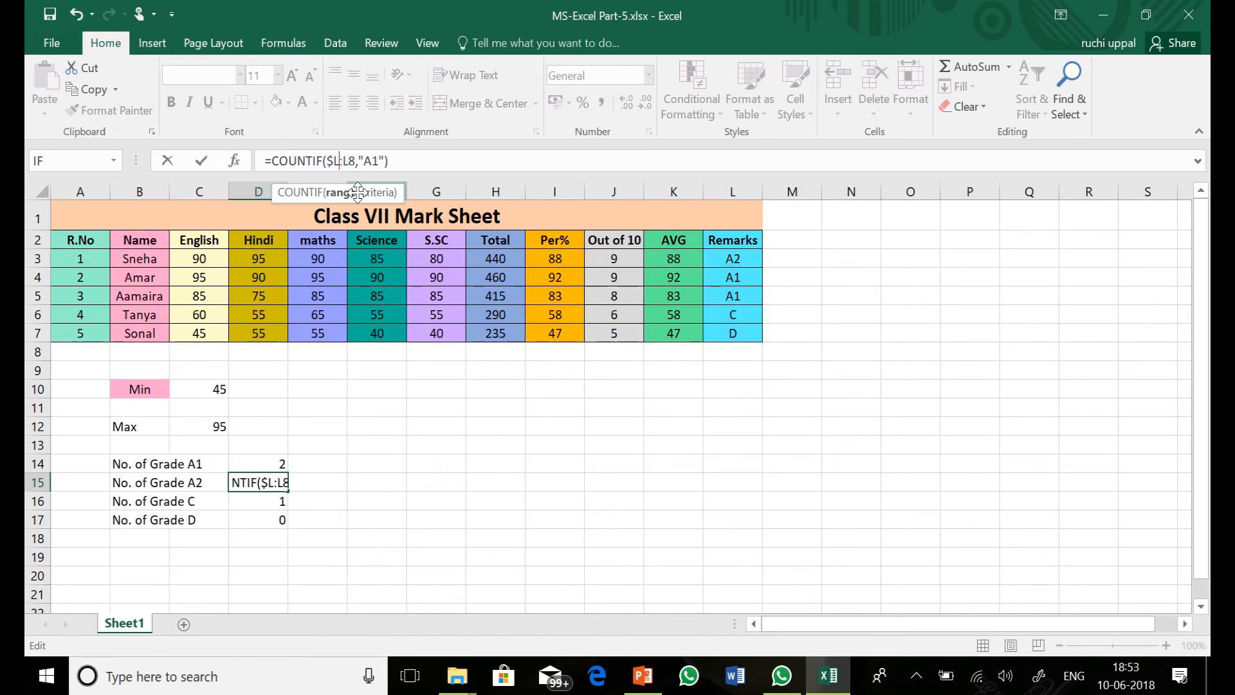
type("3")
key("BackSpace")
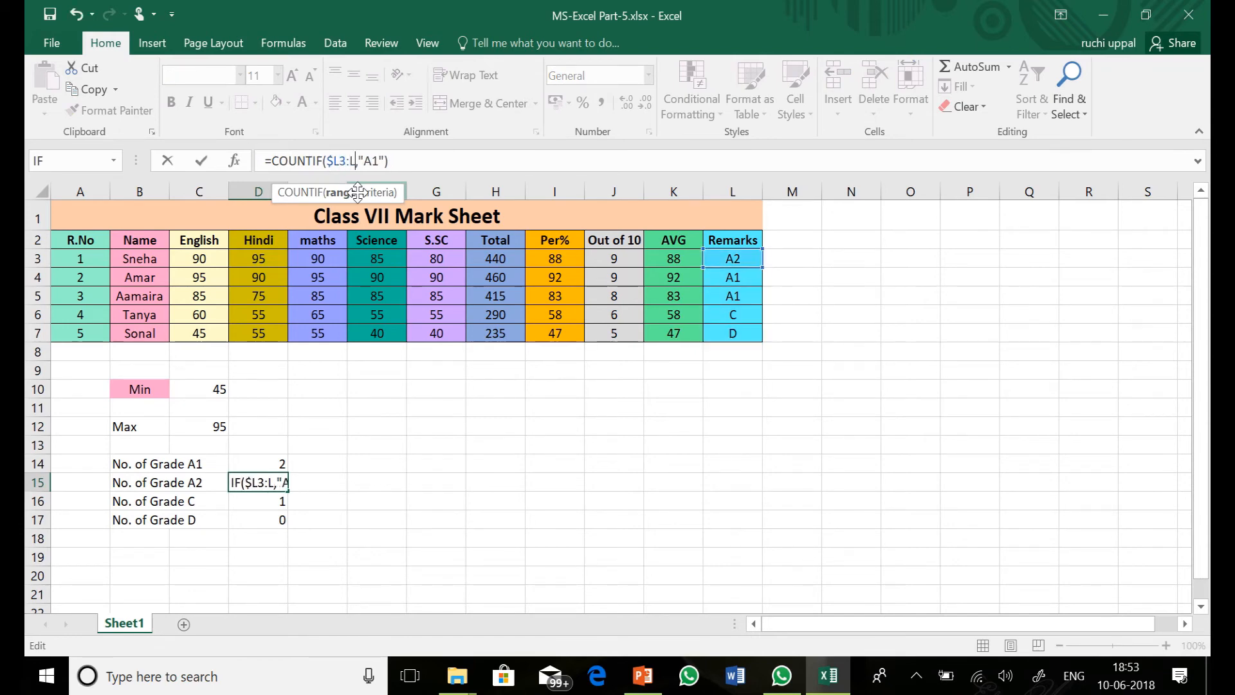
type("7")
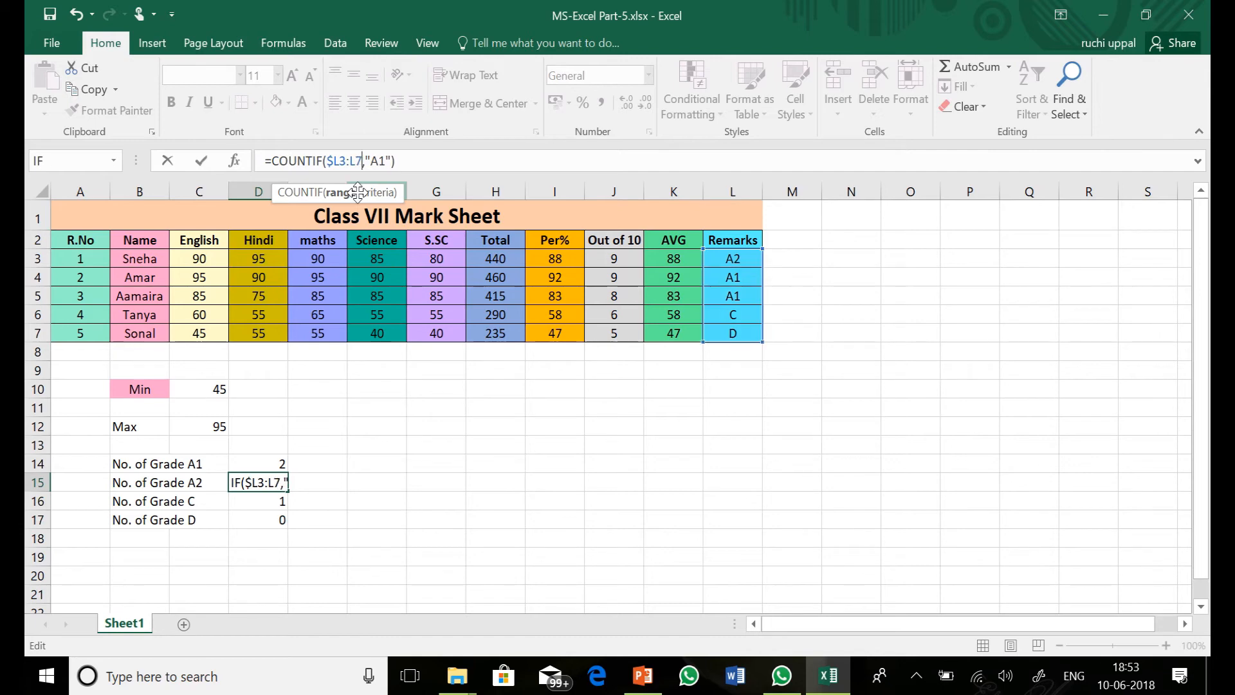
key("Right")
key("Right")
key("Right")
key("Right")
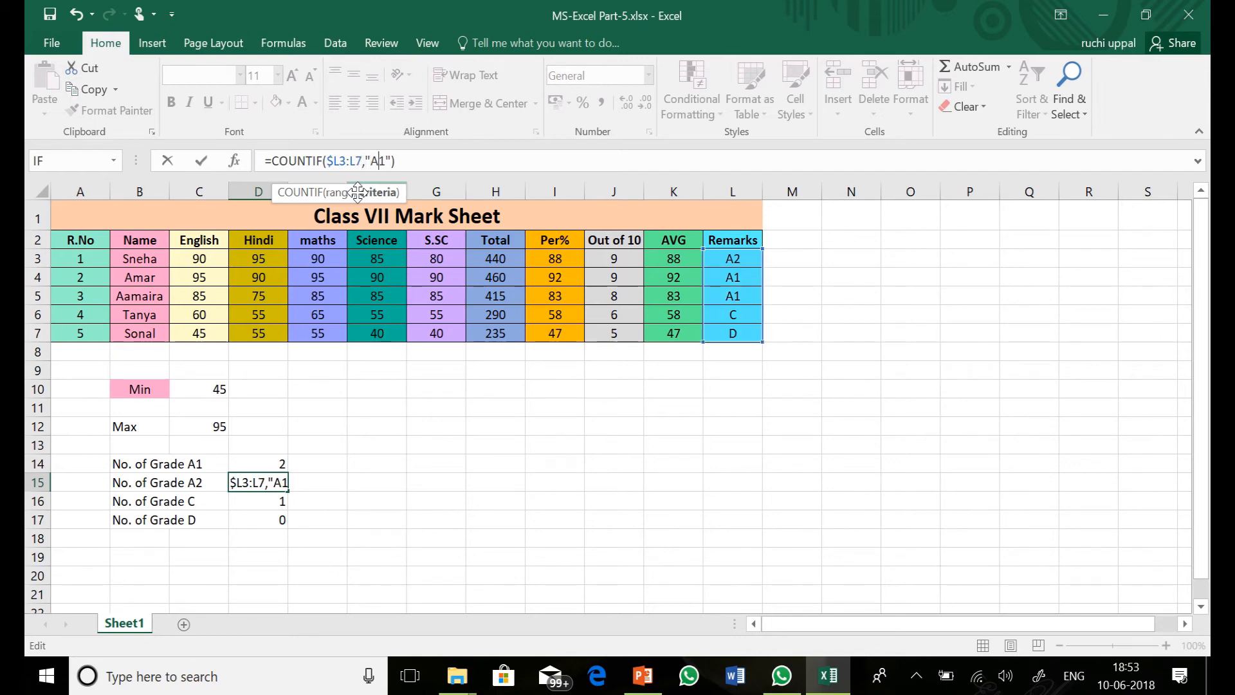
key("BackSpace")
type("2")
key("Return")
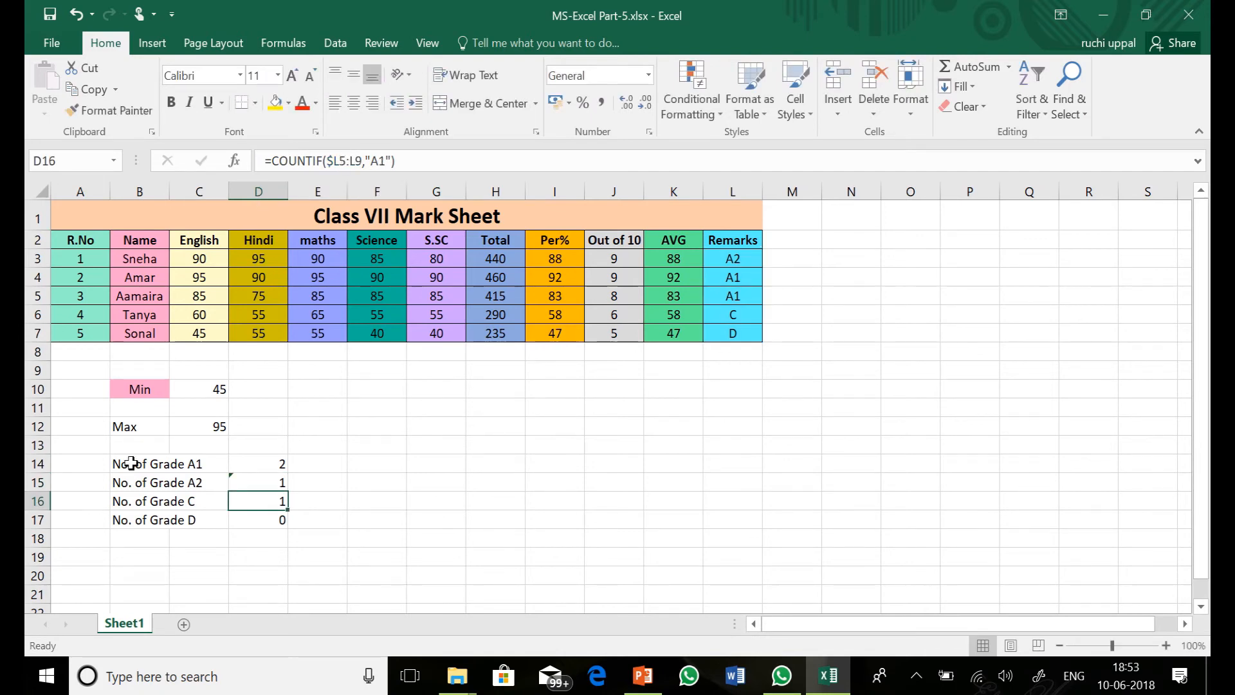
- Correct the criterion and range in D17 so the formula reads =COUNTIF($L3:L7,"D")
left_click(245, 520)
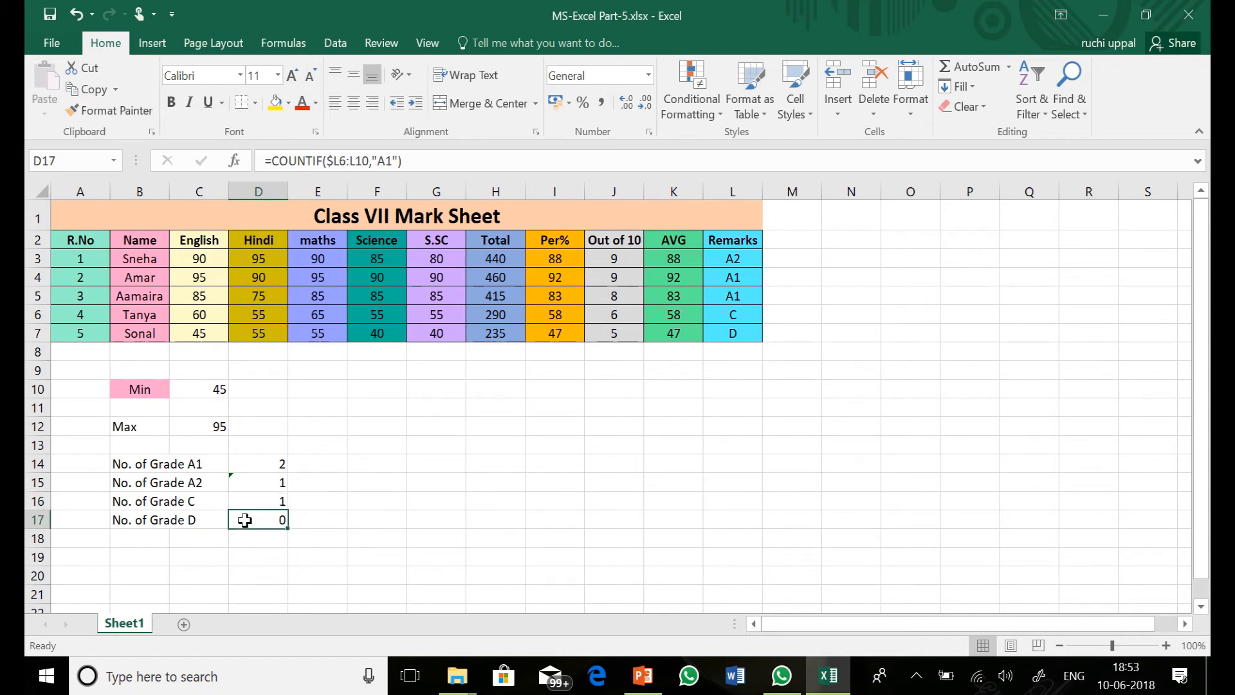
left_click(394, 162)
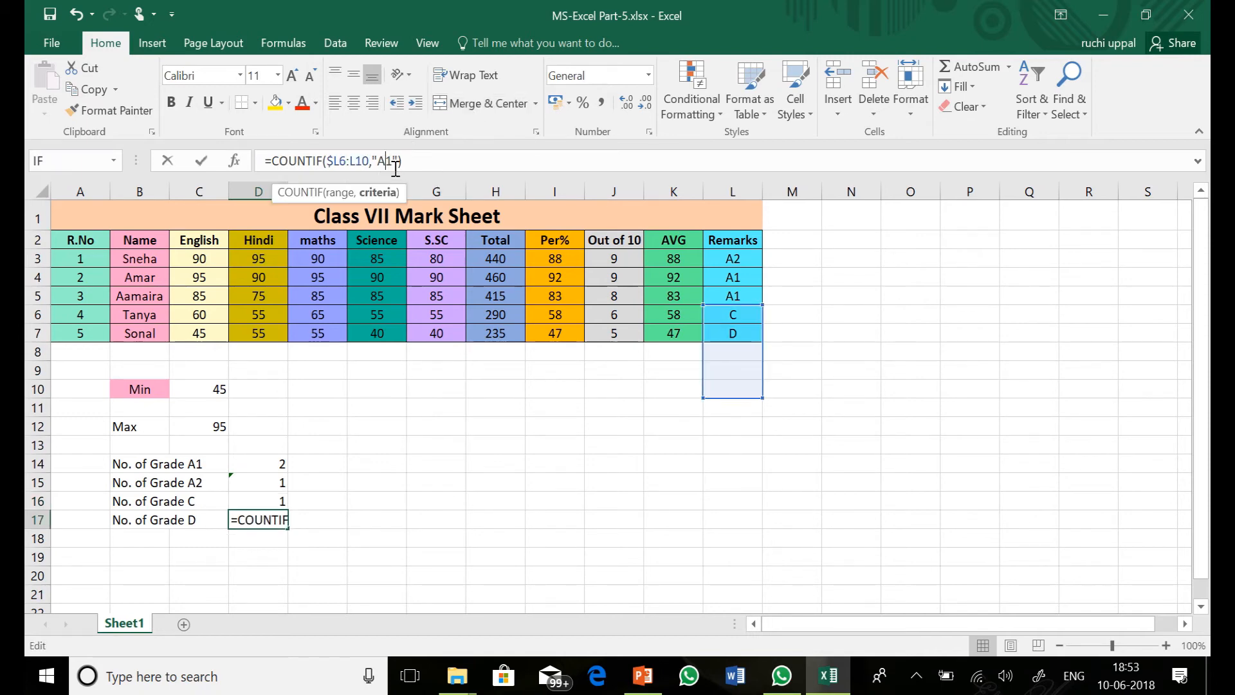
key("Delete")
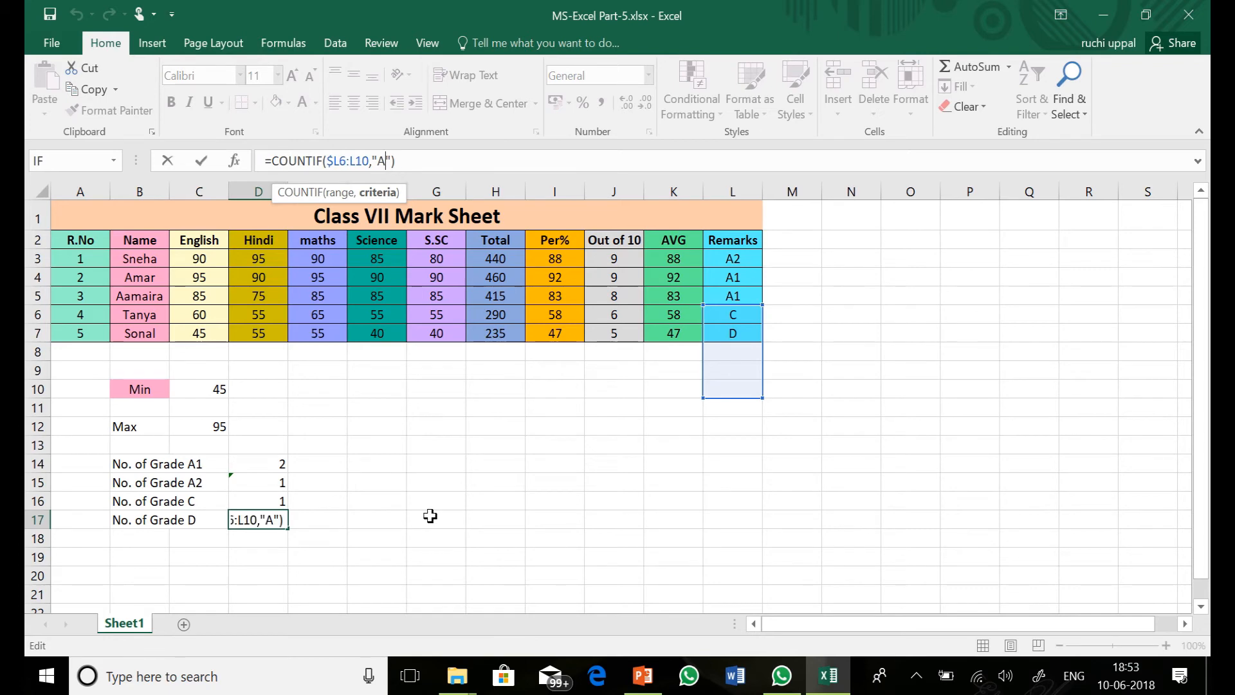
key("BackSpace")
type("D")
key("Left")
key("Left")
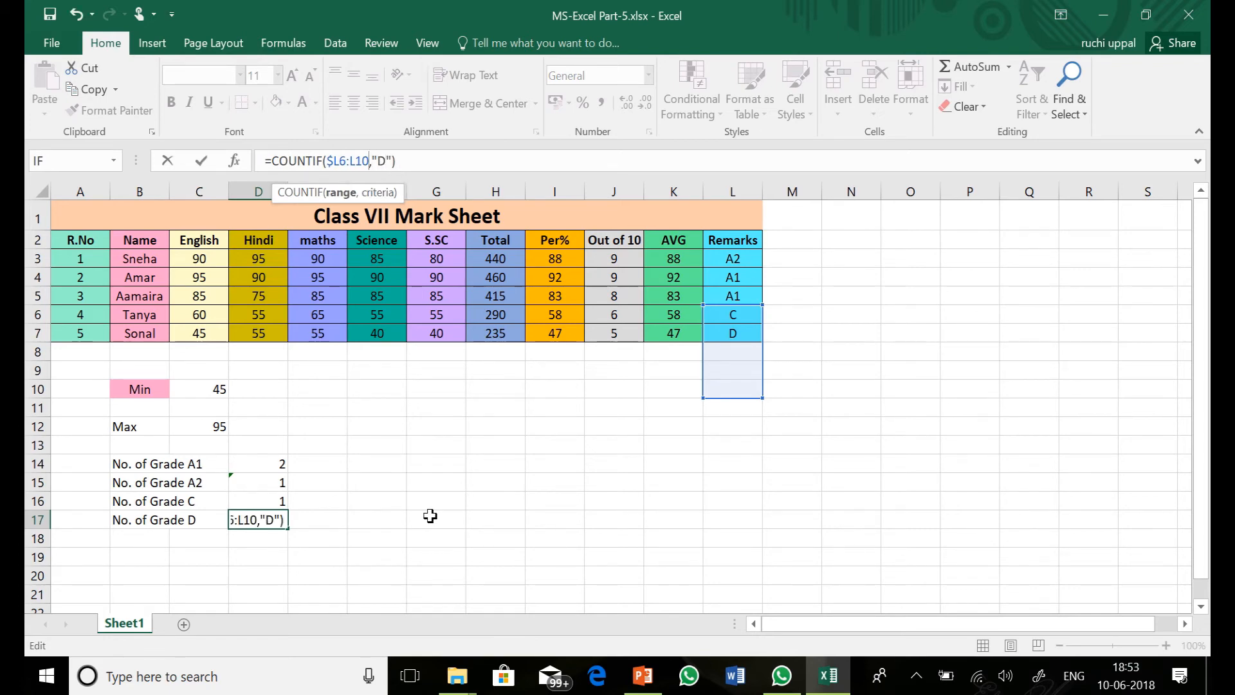
key("BackSpace")
key("BackSpace")
type("7")
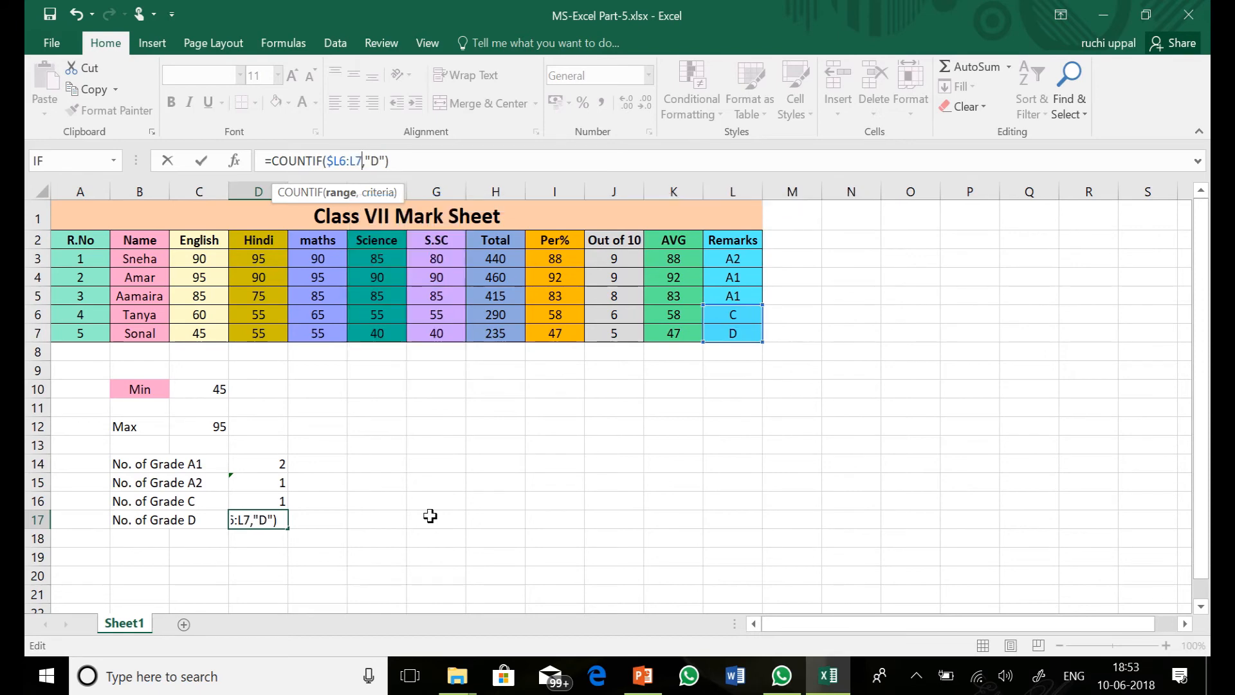
key("Left")
key("Left")
key("BackSpace")
type("3")
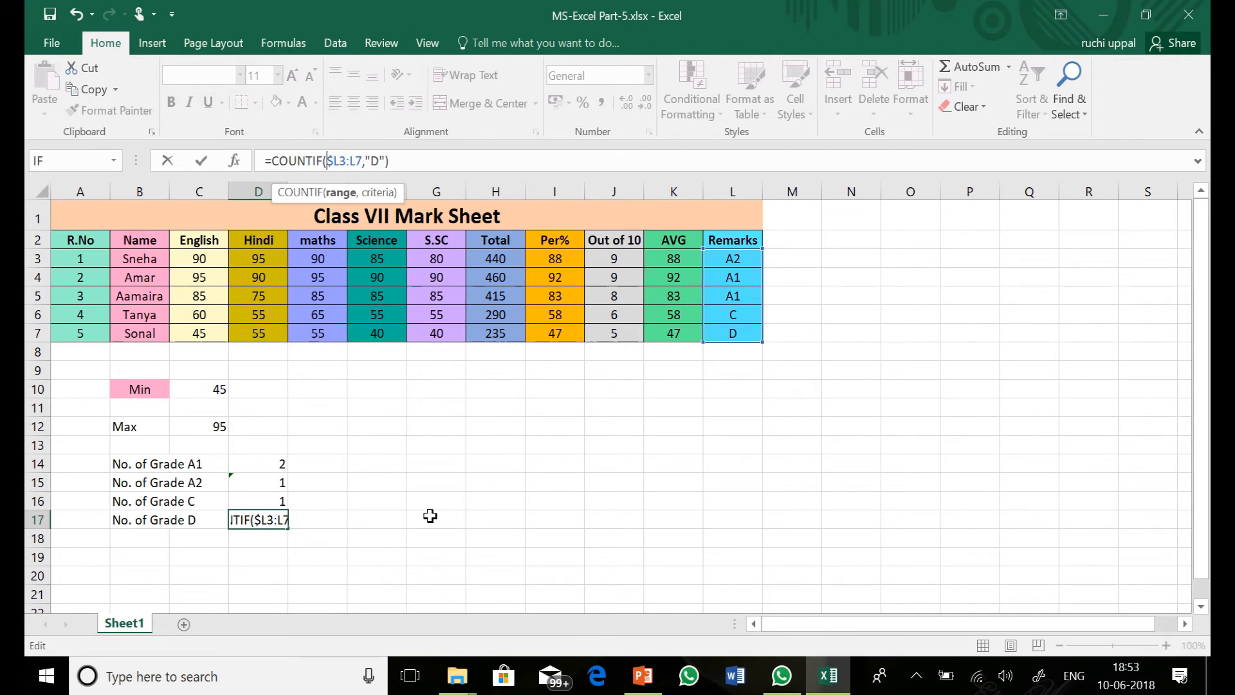
key("Return")
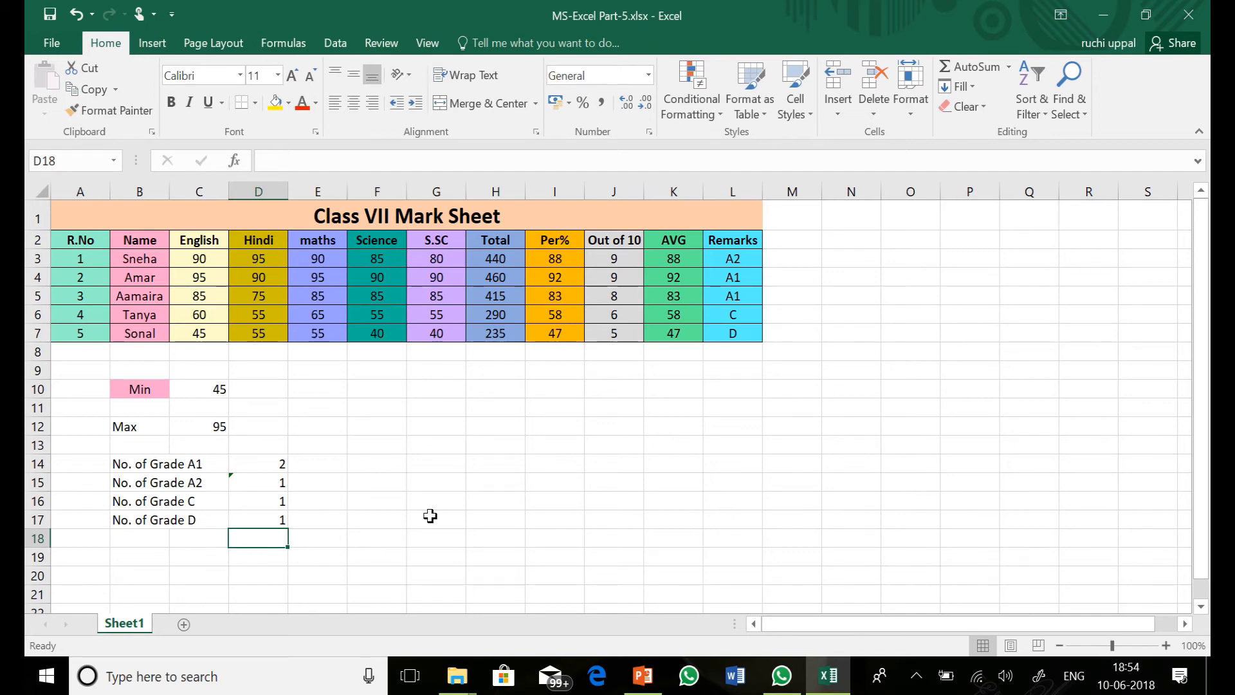
left_click(431, 516)
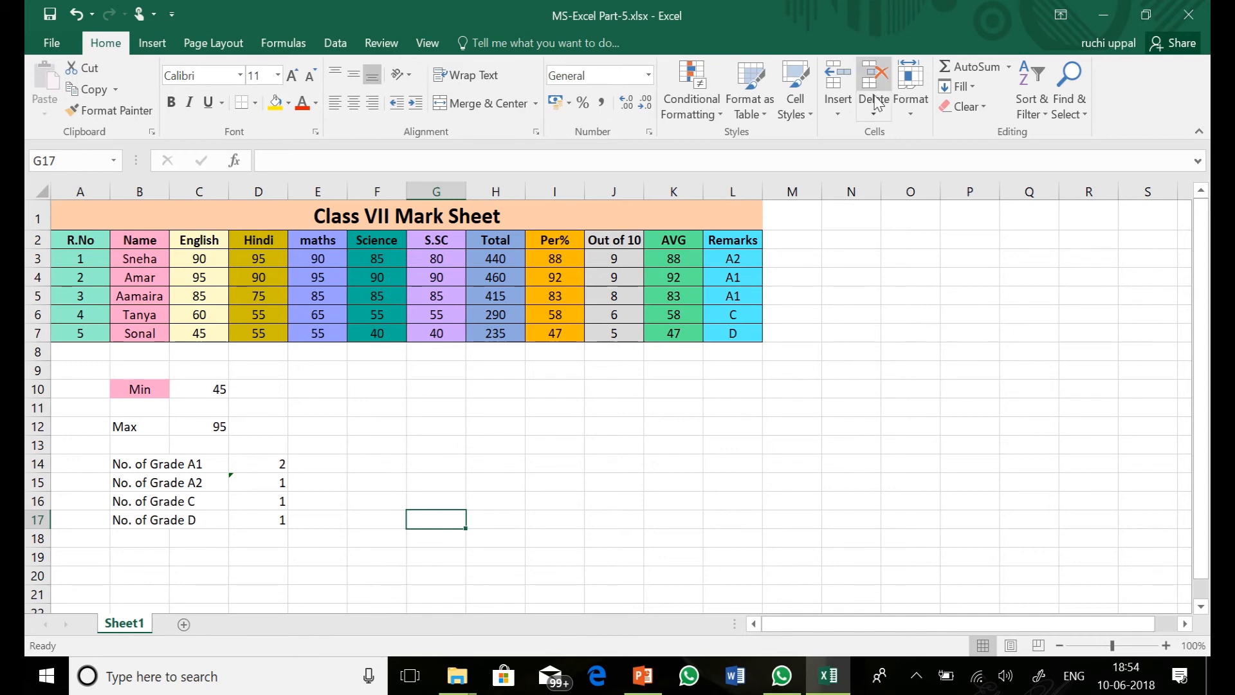
mouse_move(582, 7)
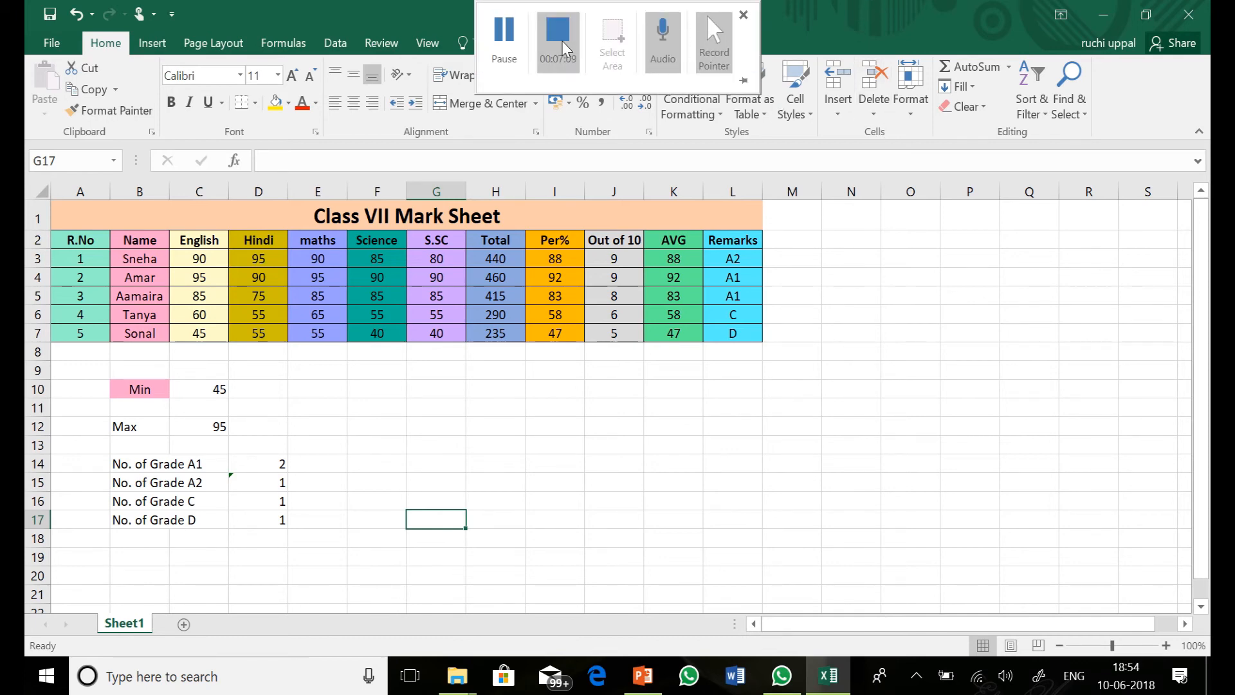
left_click(566, 48)
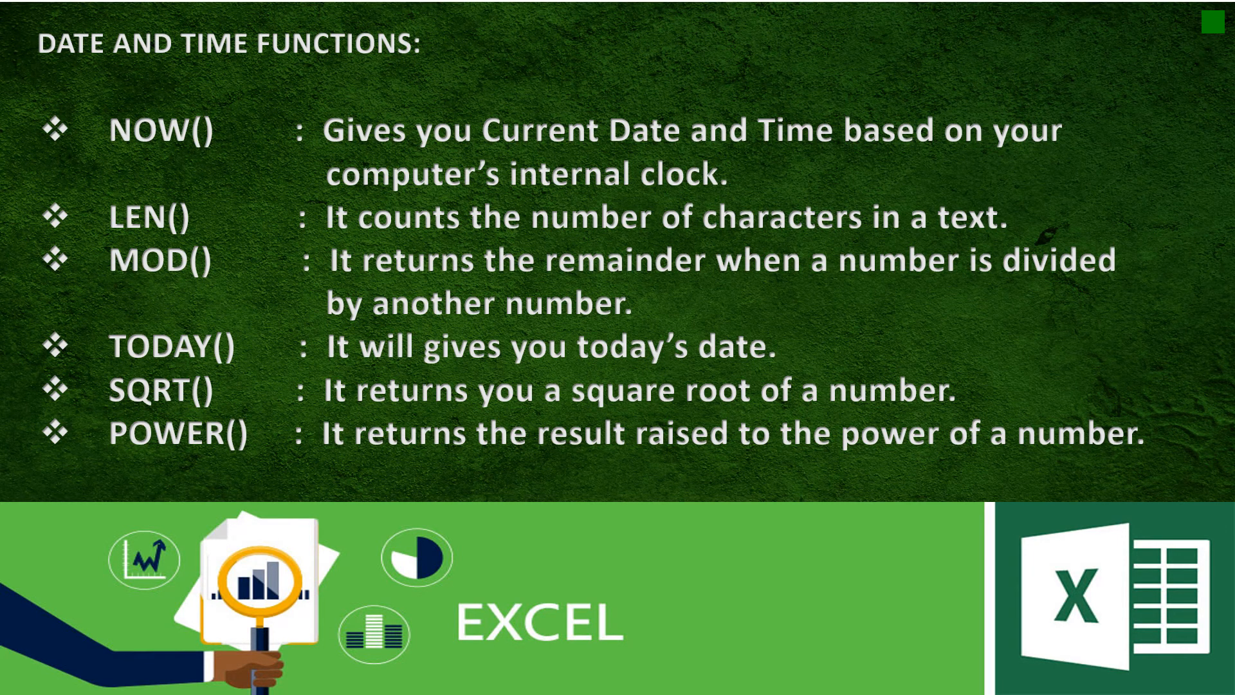
left_click_drag(75, 75, 292, 64)
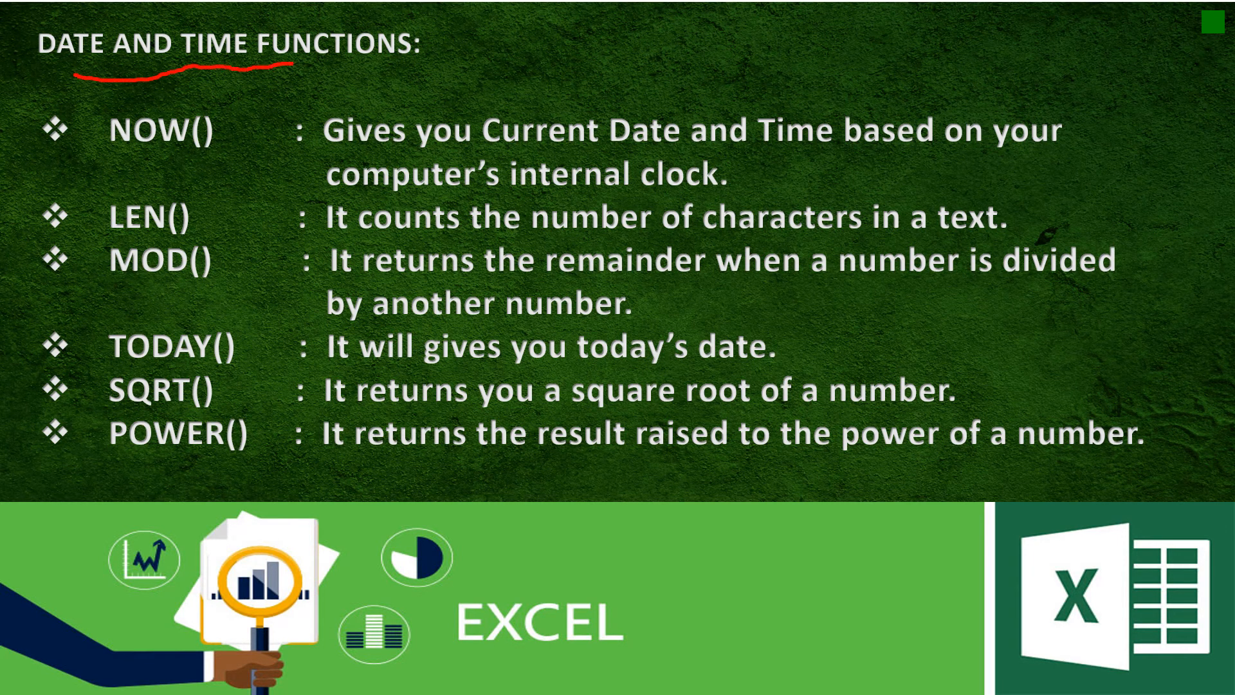
left_click_drag(212, 100, 251, 89)
left_click_drag(217, 207, 242, 200)
left_click_drag(216, 275, 245, 263)
left_click_drag(228, 318, 244, 308)
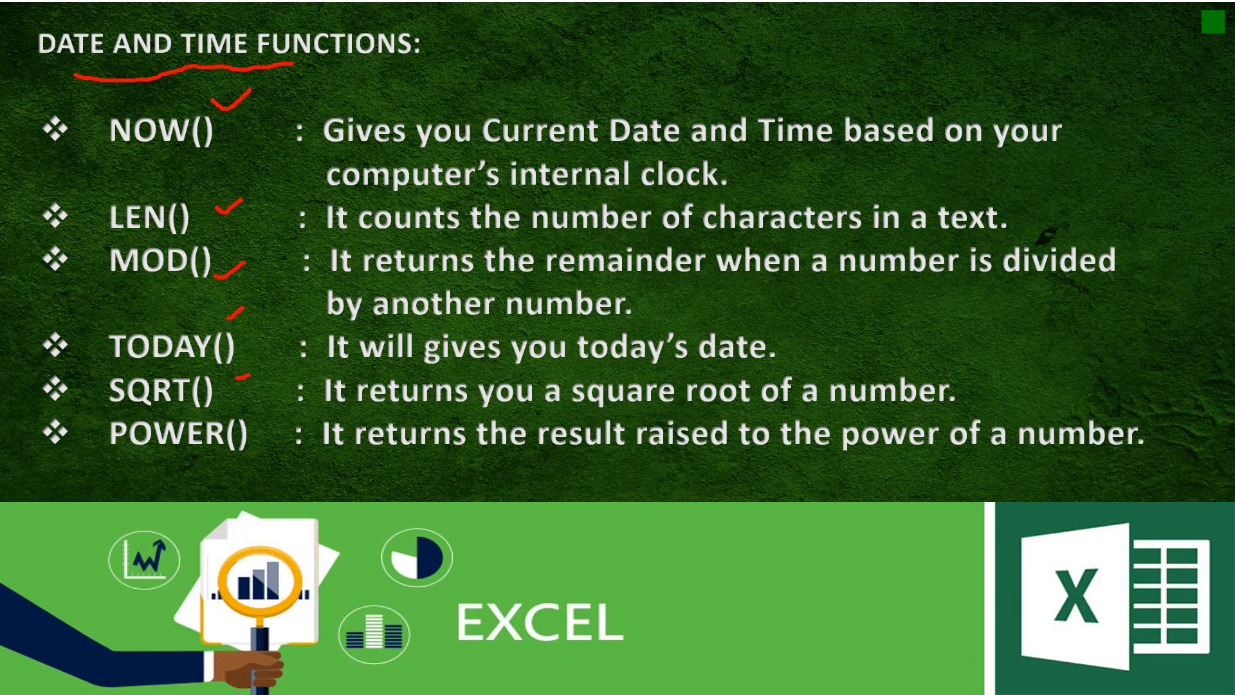